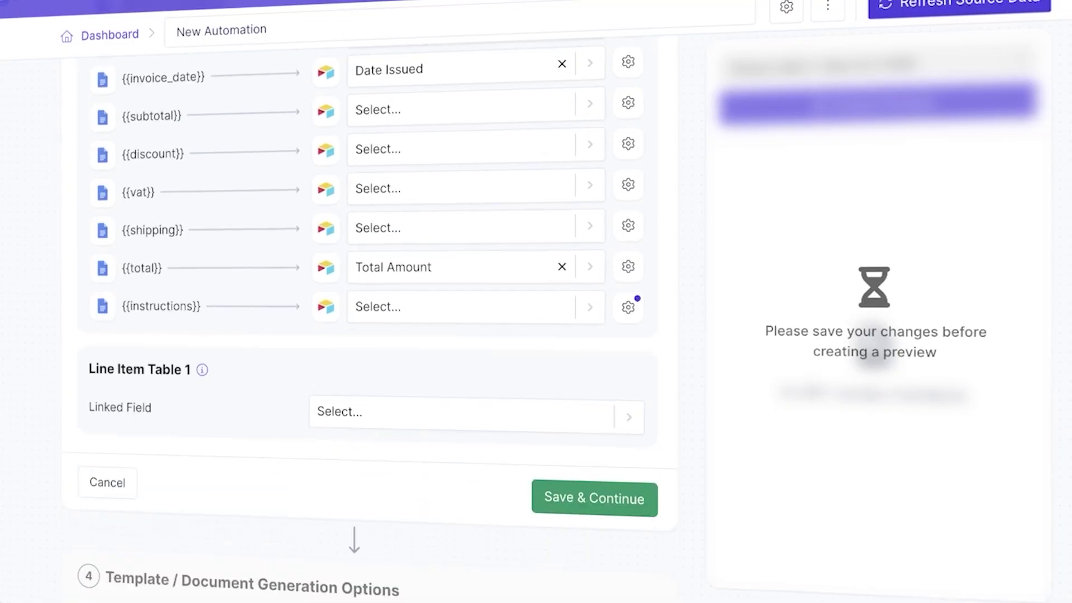
# Step: Scroll down the Contacts table to view all five contacts and their linked accounts
pyautogui.scroll(-3, 567, 377)
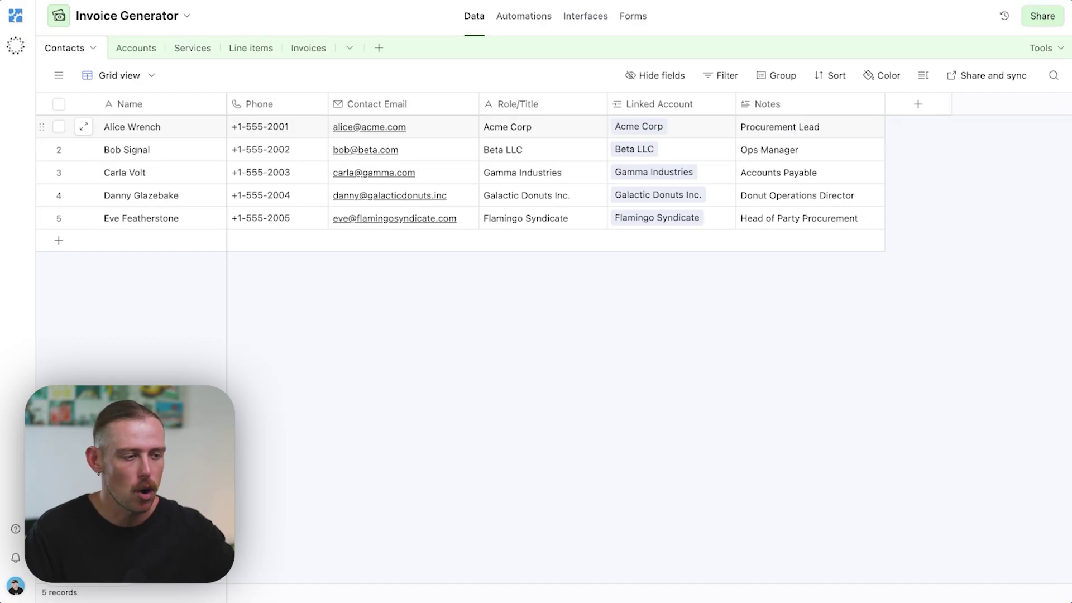
# Step: Open the Accounts table listing five client accounts with payment terms and addresses
pyautogui.click(138, 50)
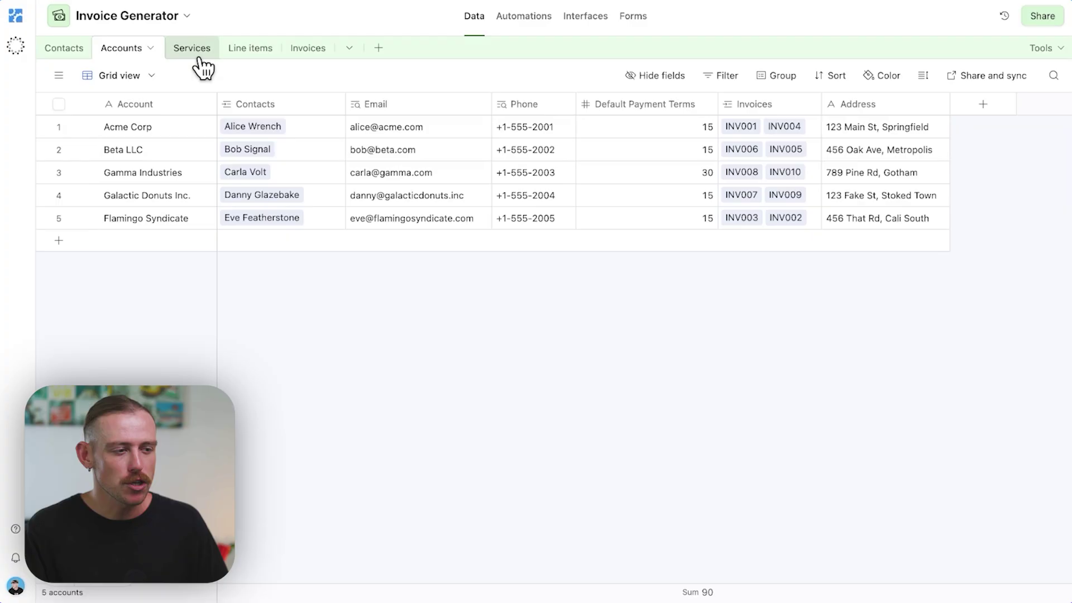
# Step: Open the Services table and widen its Line items column so entries read in full
pyautogui.click(175, 51)
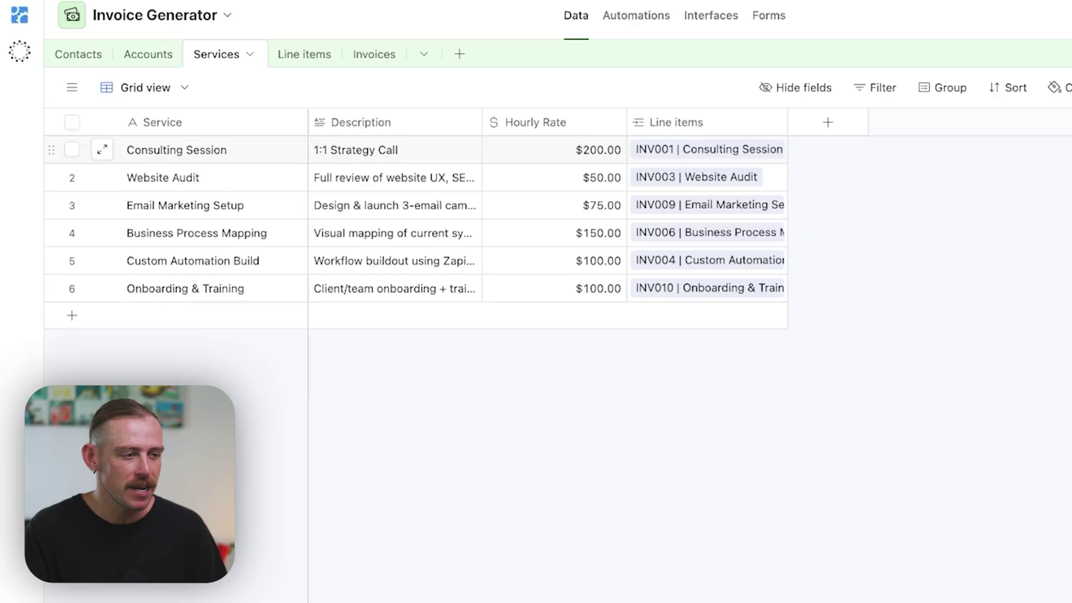
pyautogui.moveTo(788, 123); pyautogui.dragTo(953, 122)
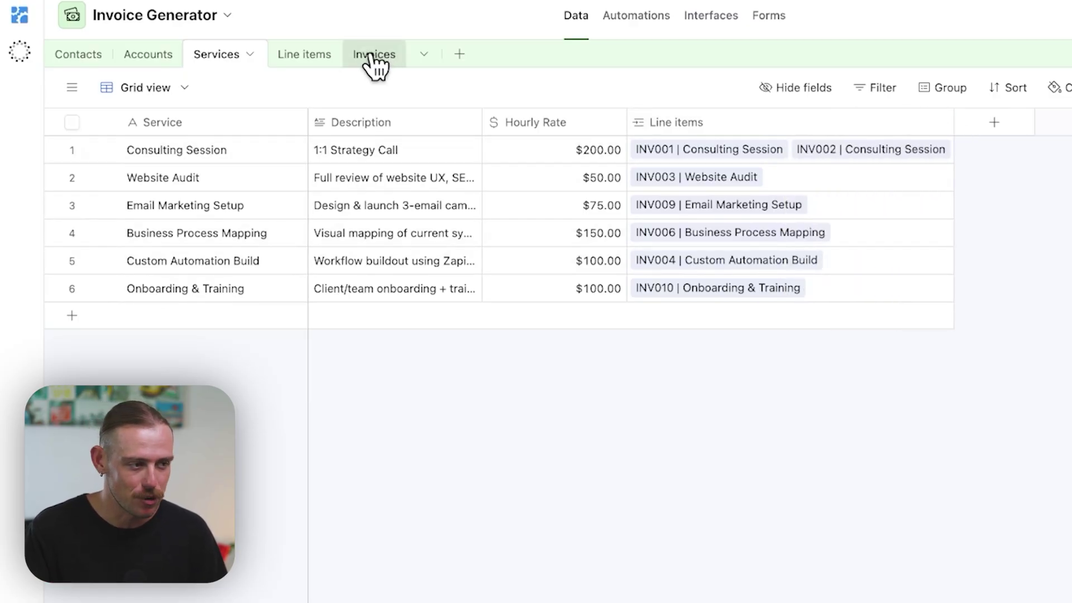
pyautogui.moveTo(953, 122); pyautogui.dragTo(855, 123)
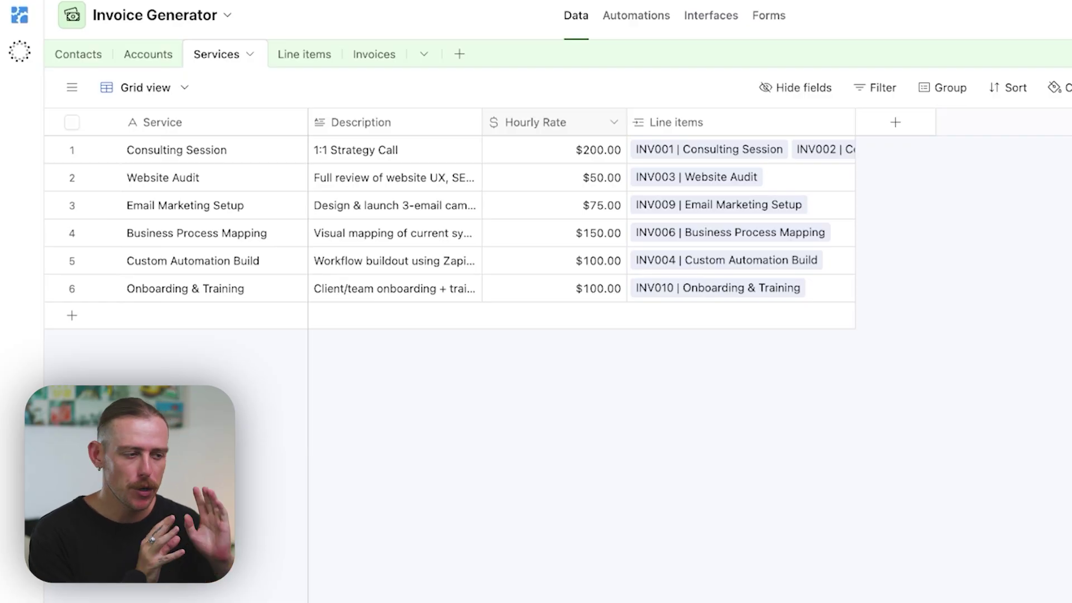
# Step: Open Line items, widen the Total Amount column and narrow the Invoices column
pyautogui.click(304, 55)
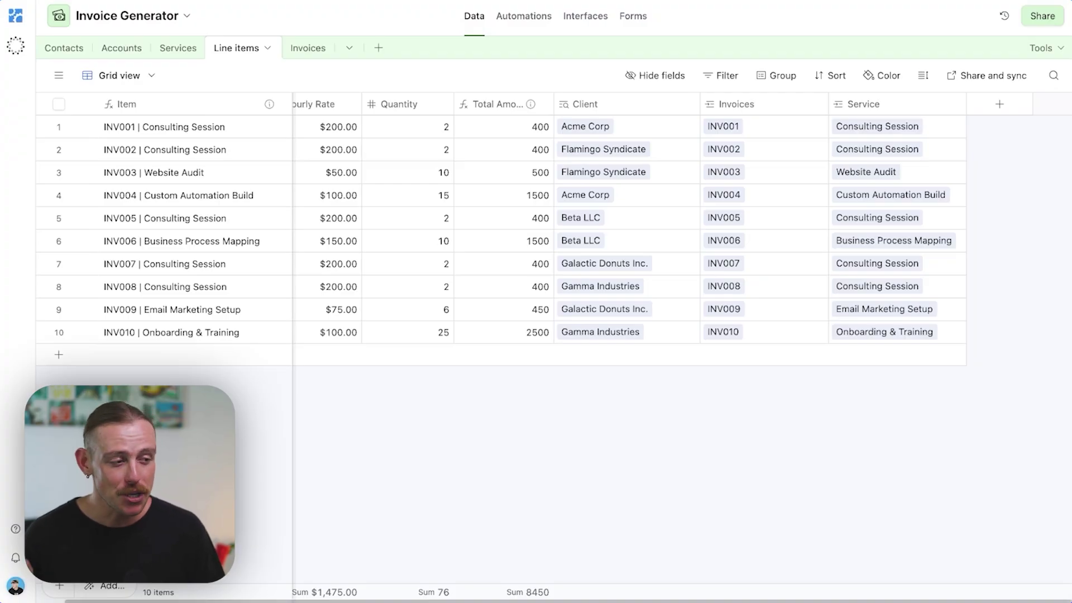
pyautogui.hscroll(-1, 614, 223)
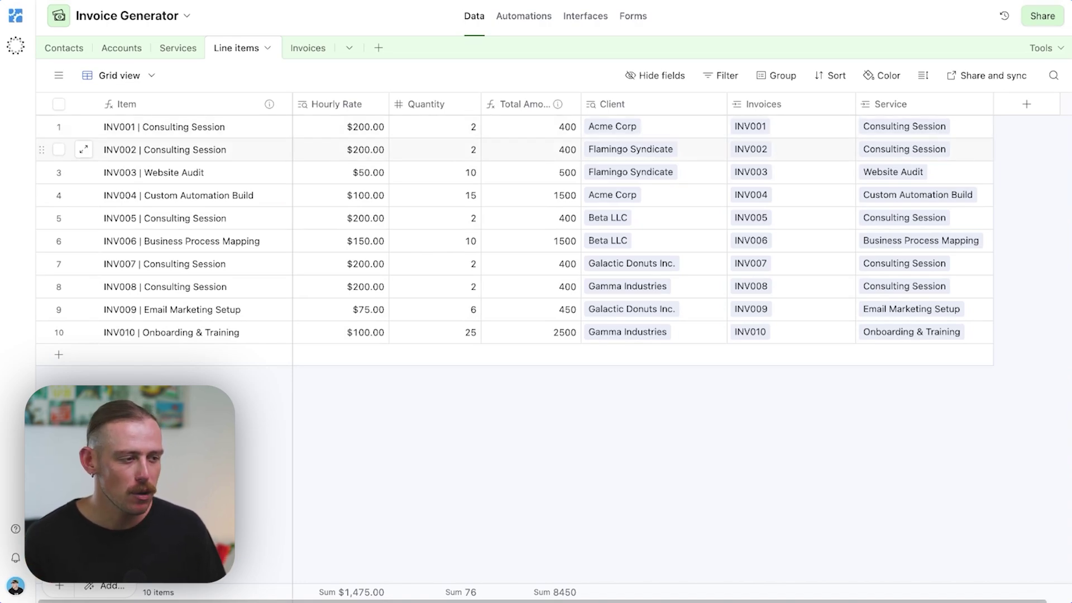
pyautogui.moveTo(581, 104); pyautogui.dragTo(600, 104)
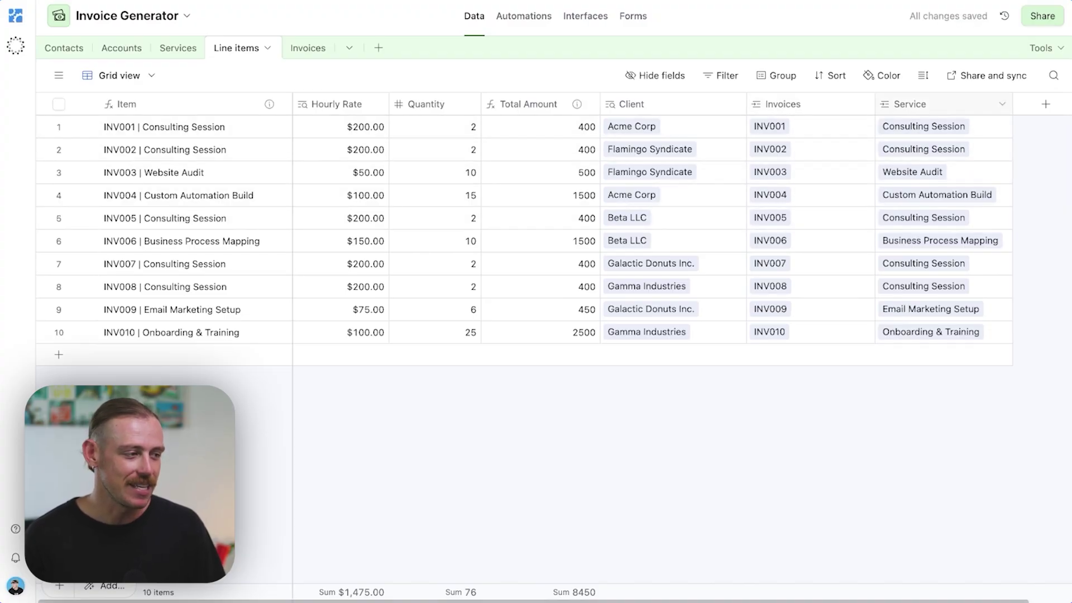
pyautogui.moveTo(875, 104); pyautogui.dragTo(835, 104)
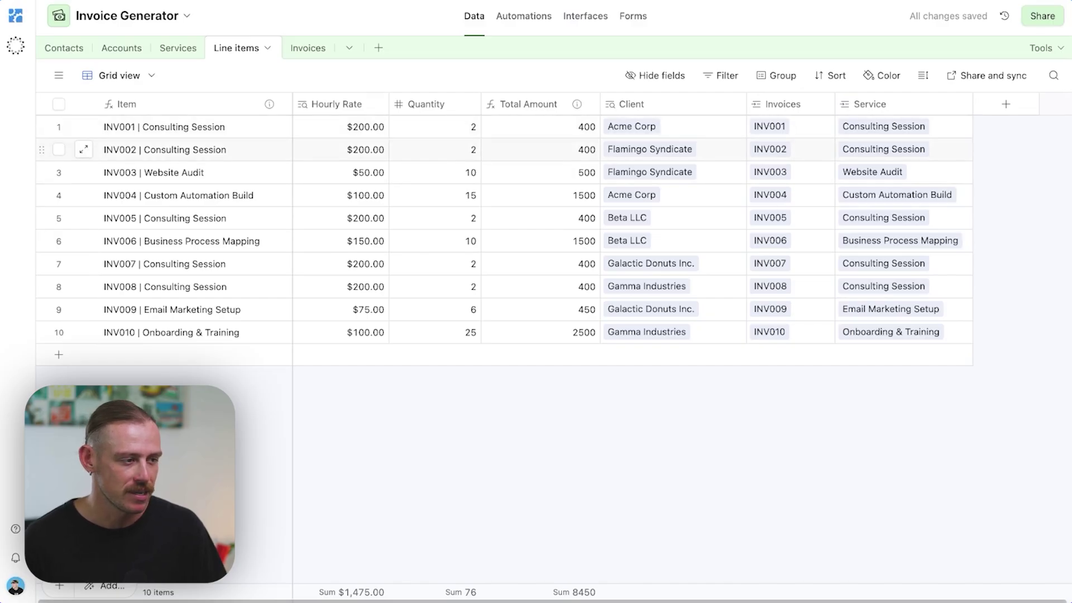
# Step: Open Invoices, resize the Invoice Number column, and view then dismiss the Due Date description
pyautogui.click(314, 49)
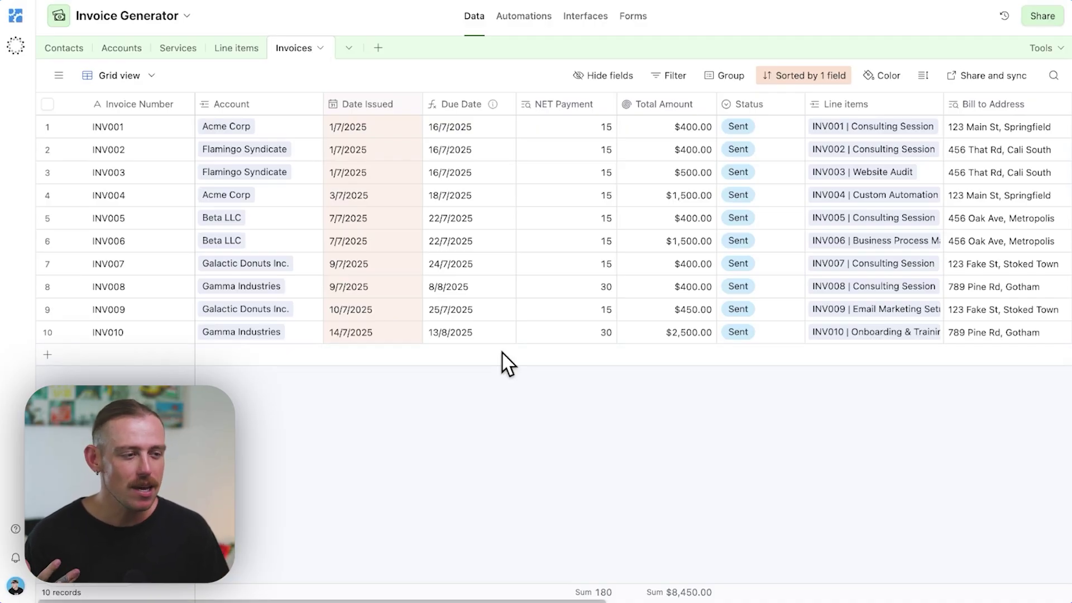
pyautogui.moveTo(195, 104); pyautogui.dragTo(203, 103)
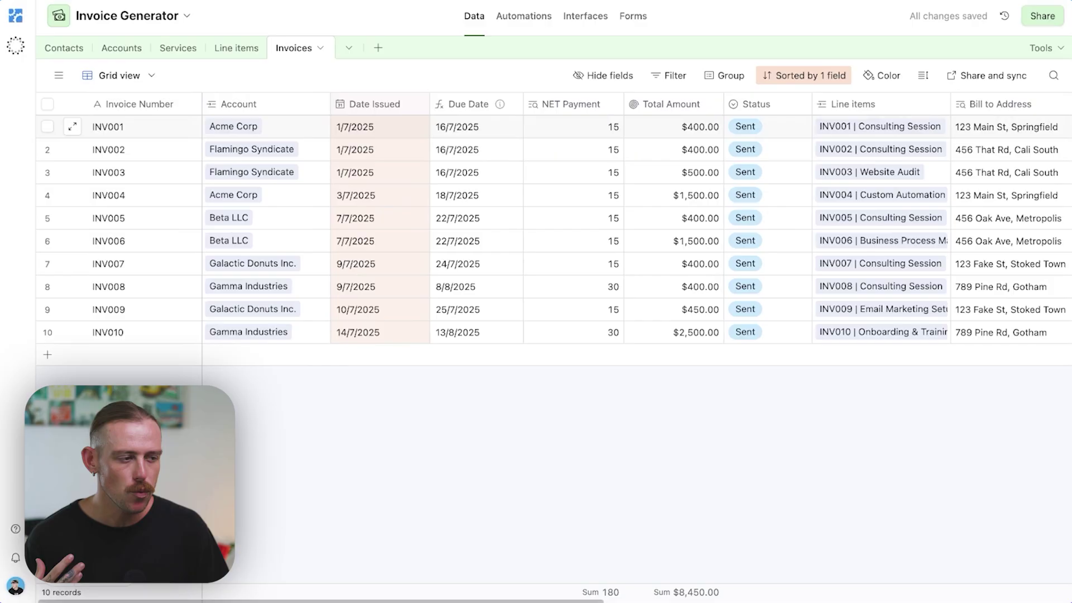
pyautogui.click(500, 104)
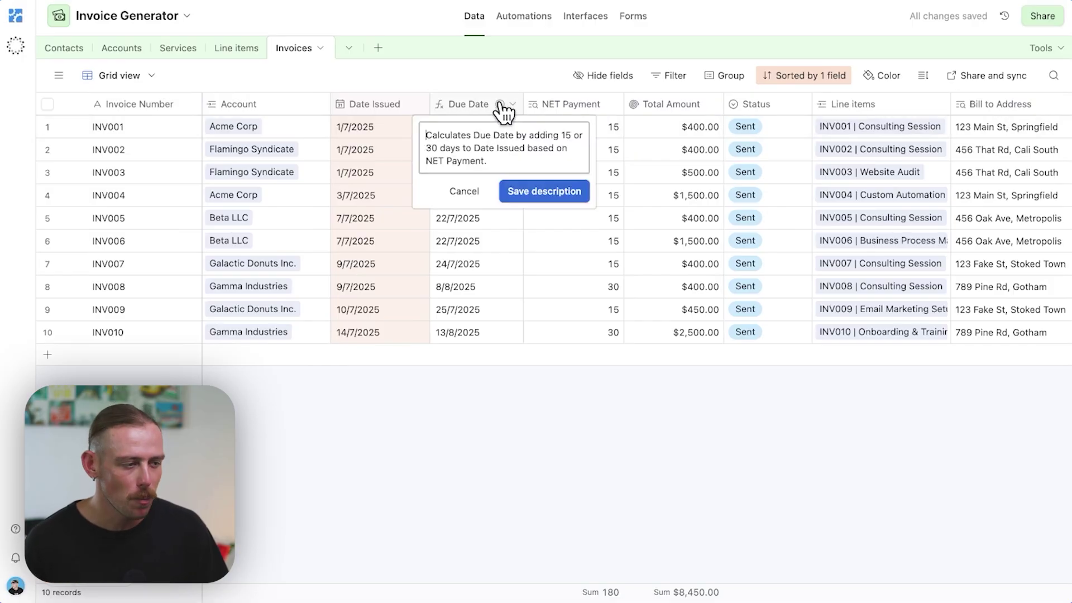
pyautogui.click(510, 187)
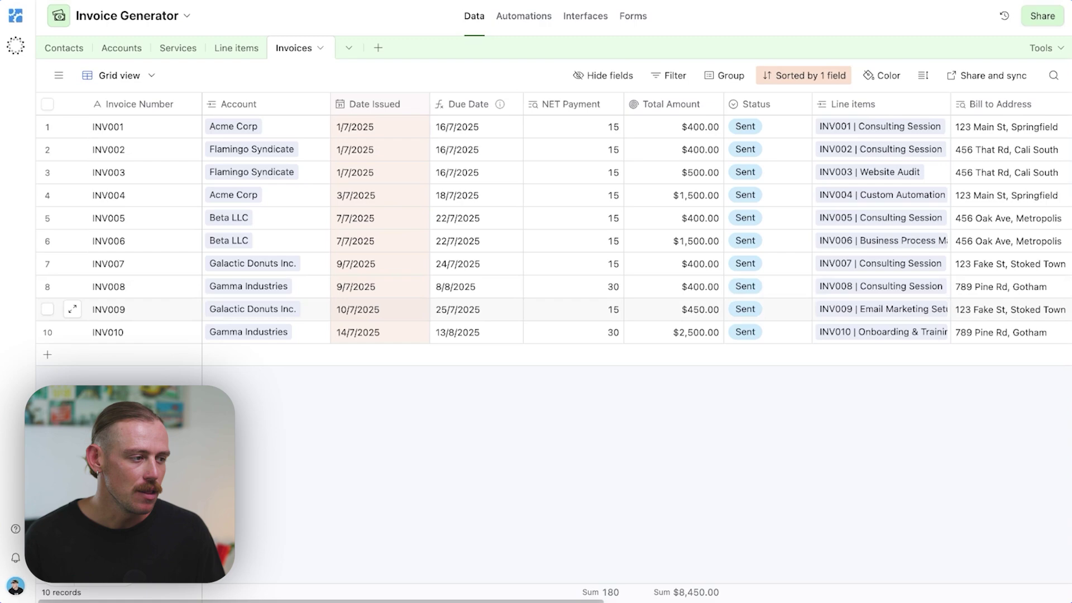
# Step: Set invoice statuses: INV001 to Overdue, INV002 to Draft, INV009 to Paid
pyautogui.hscroll(3, 637, 262)
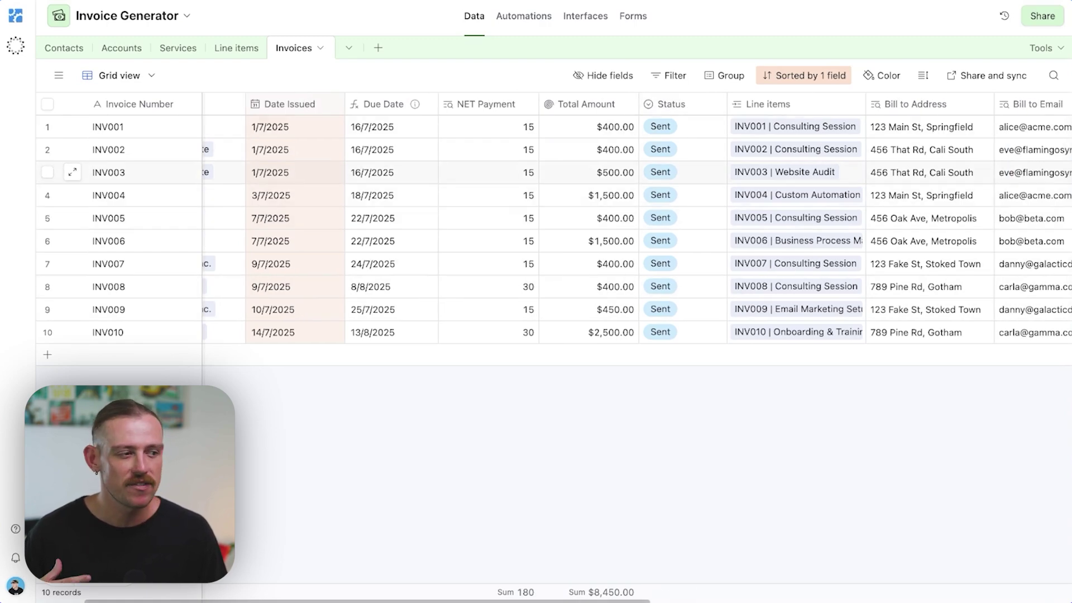
pyautogui.click(701, 129)
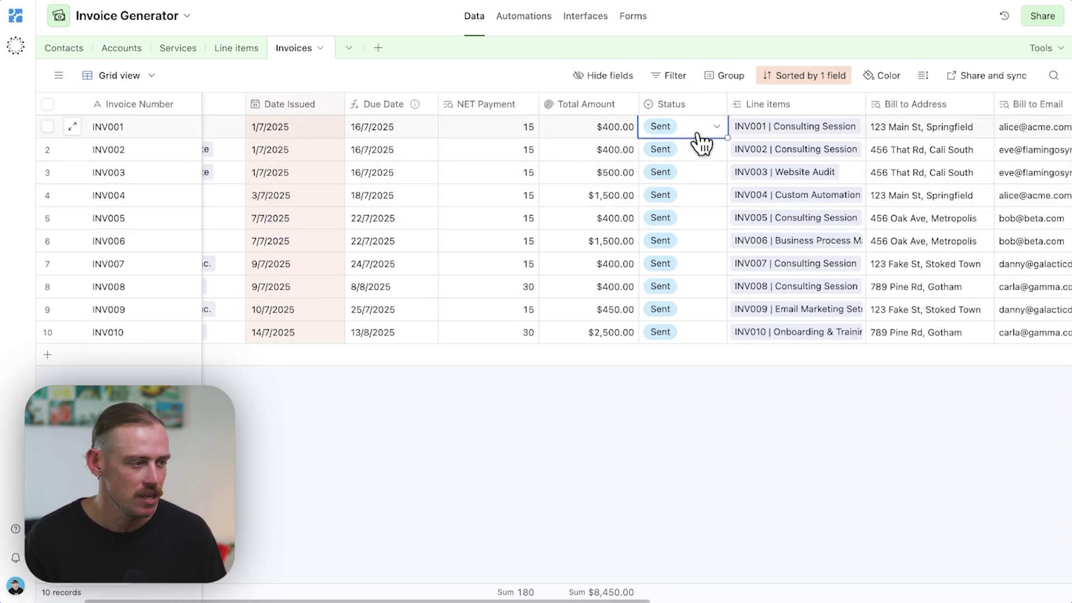
pyautogui.click(715, 127)
pyautogui.click(691, 283)
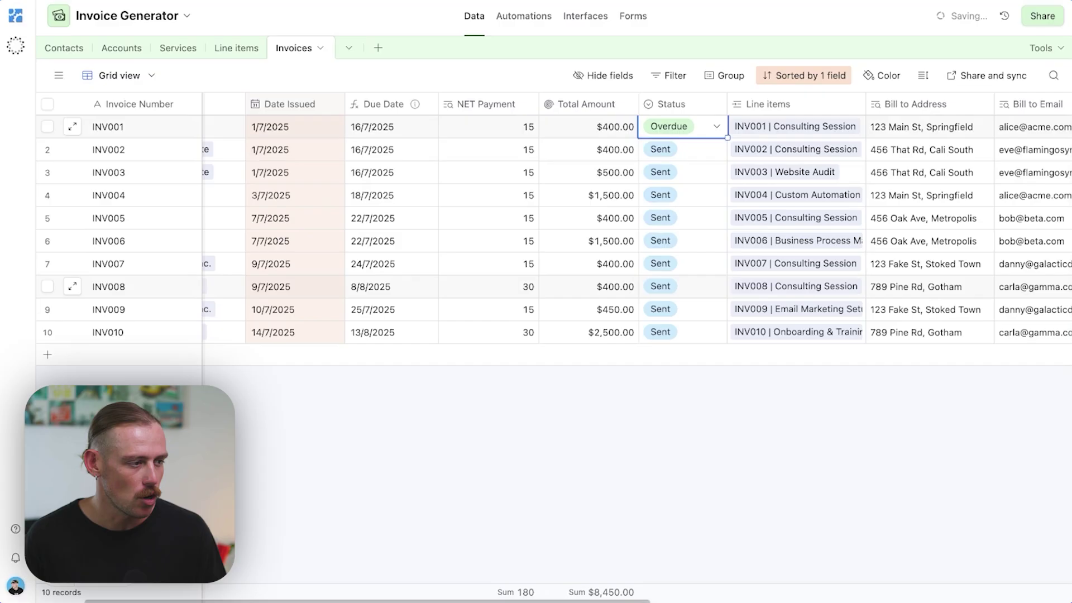
pyautogui.click(691, 152)
pyautogui.click(692, 153)
pyautogui.click(685, 221)
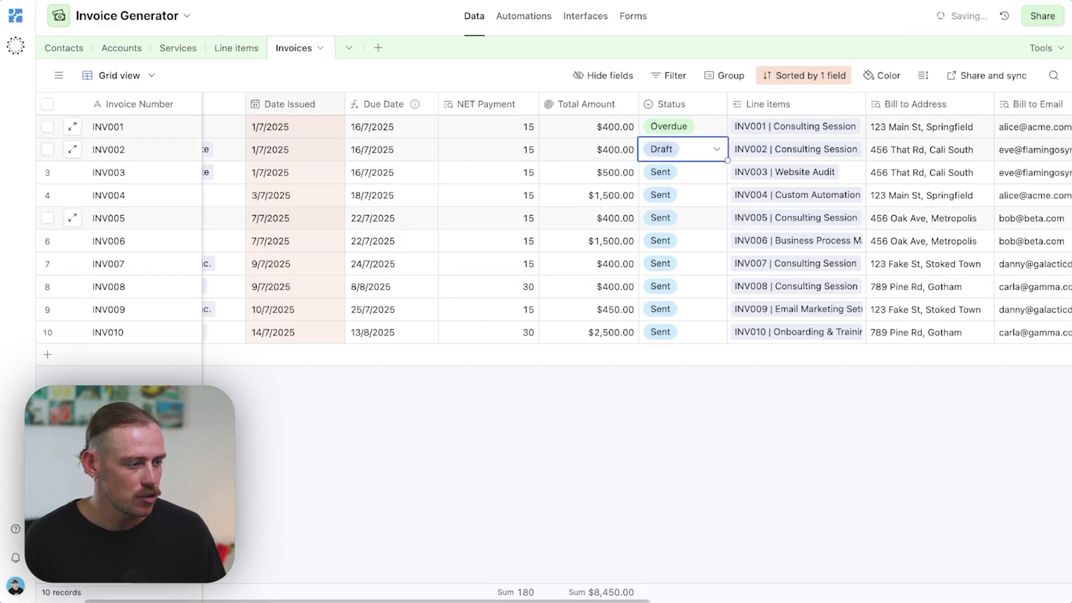
pyautogui.click(688, 197)
pyautogui.click(691, 317)
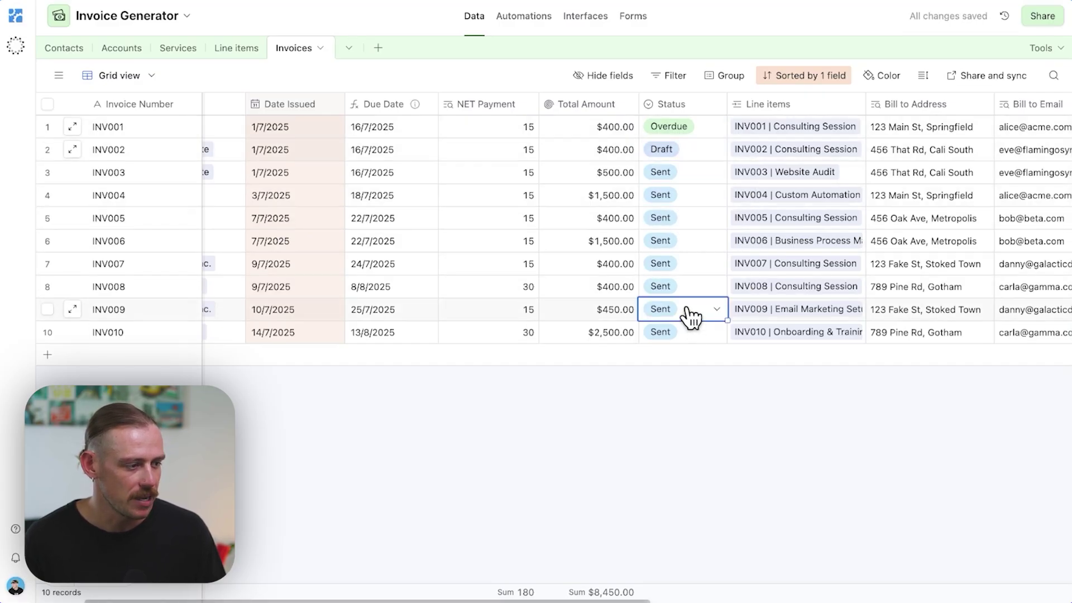
pyautogui.click(691, 313)
pyautogui.click(703, 437)
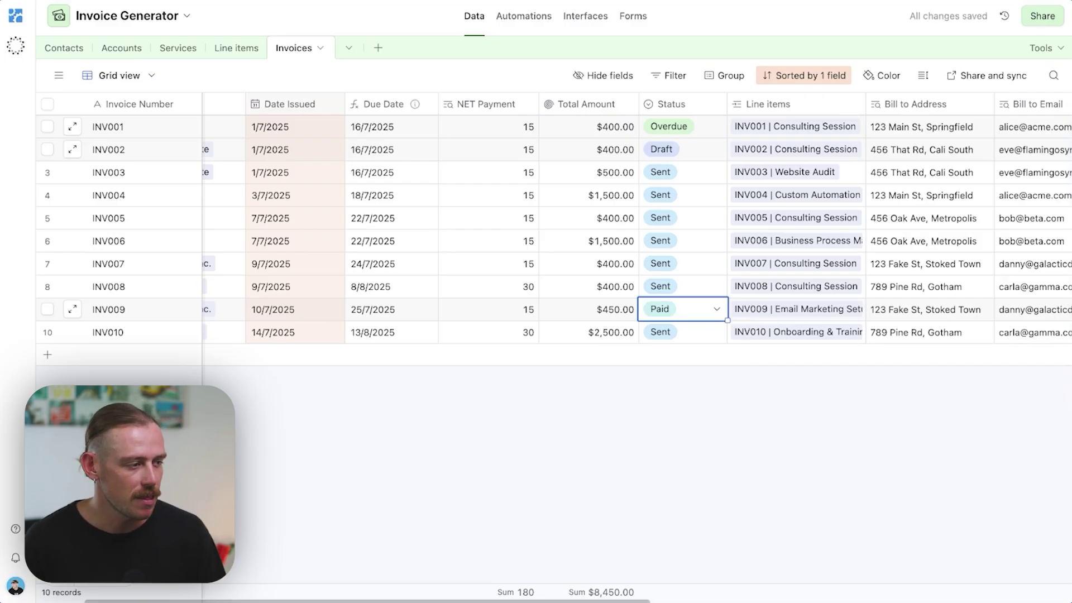
# Step: Widen a column and scroll to reveal Bill to, Hourly Rate, Quantity and Generate Invoice
pyautogui.hscroll(2, 726, 241)
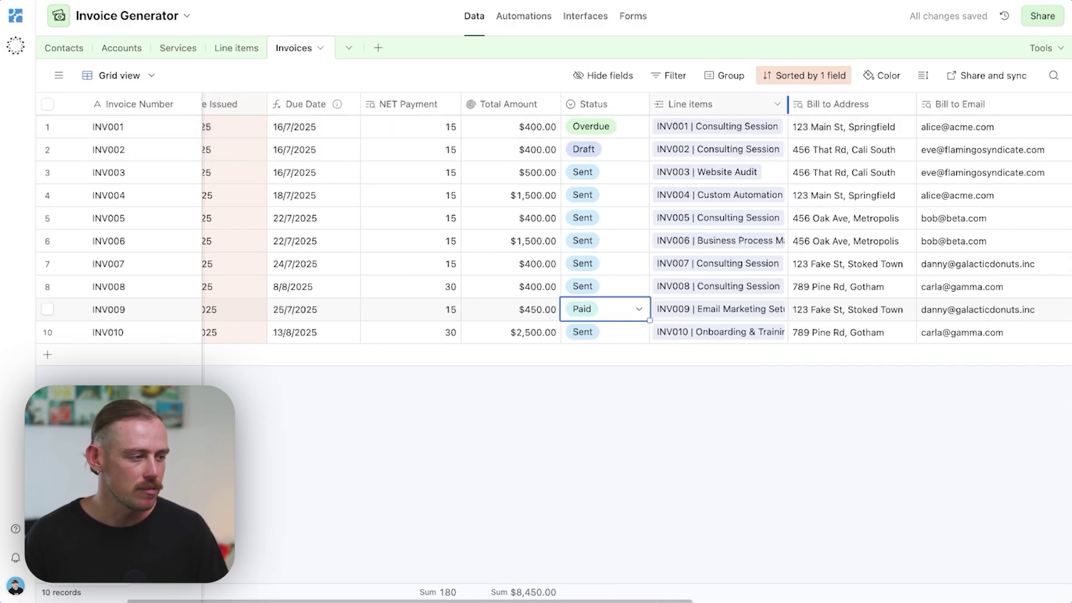
pyautogui.moveTo(789, 104); pyautogui.dragTo(856, 104)
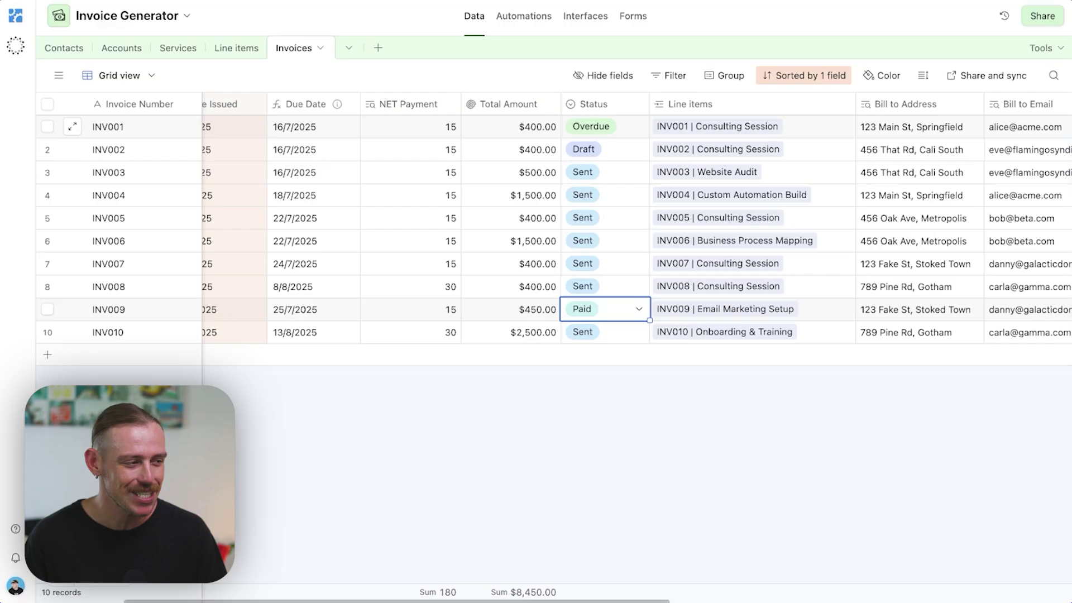
pyautogui.hscroll(3, 888, 119)
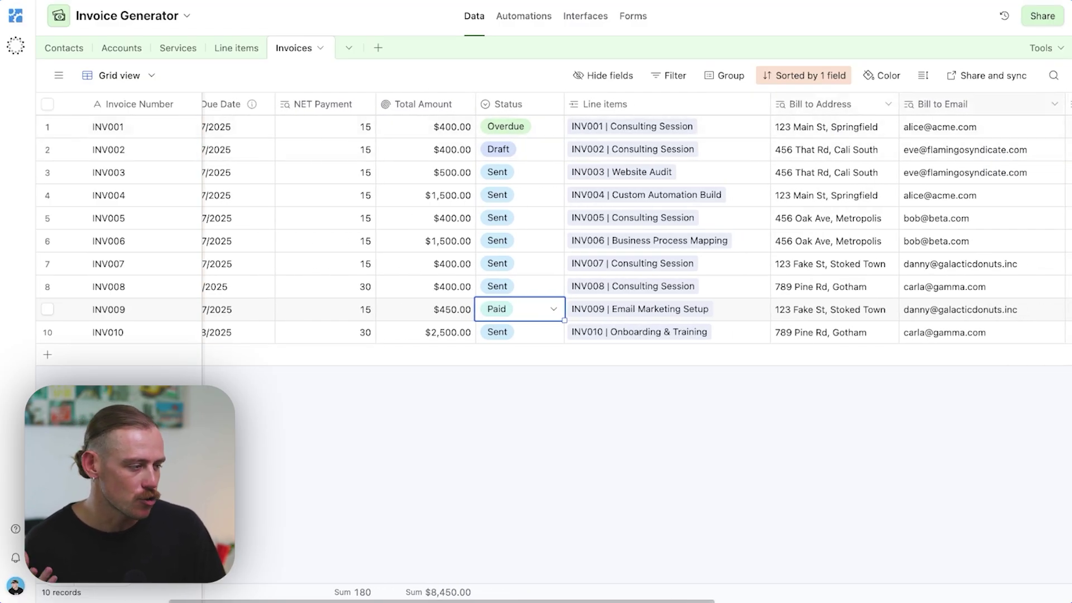
pyautogui.hscroll(8, 637, 229)
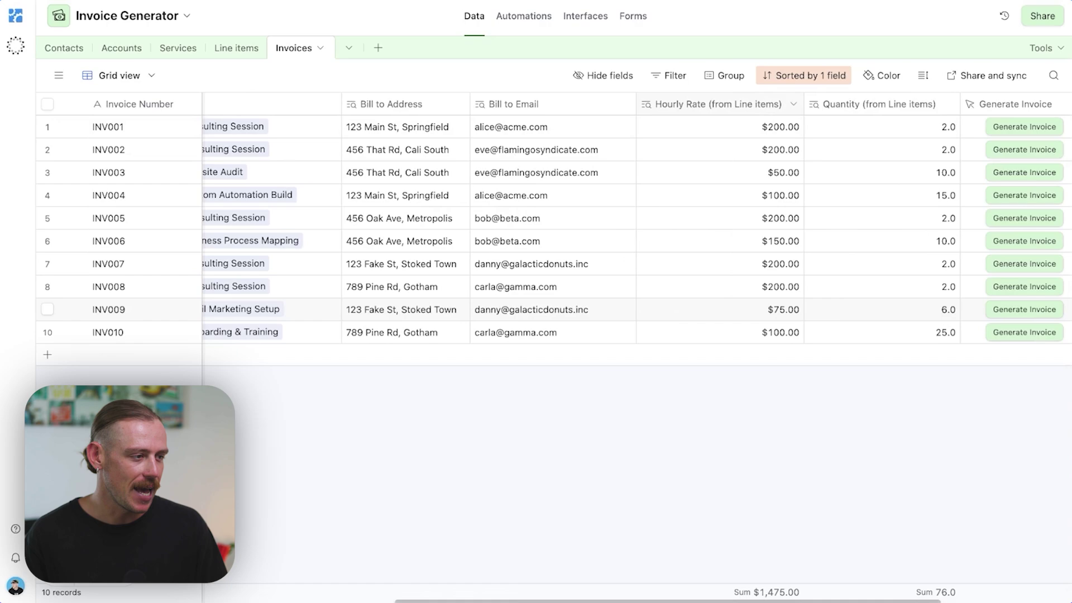
pyautogui.hscroll(3, 78, 150)
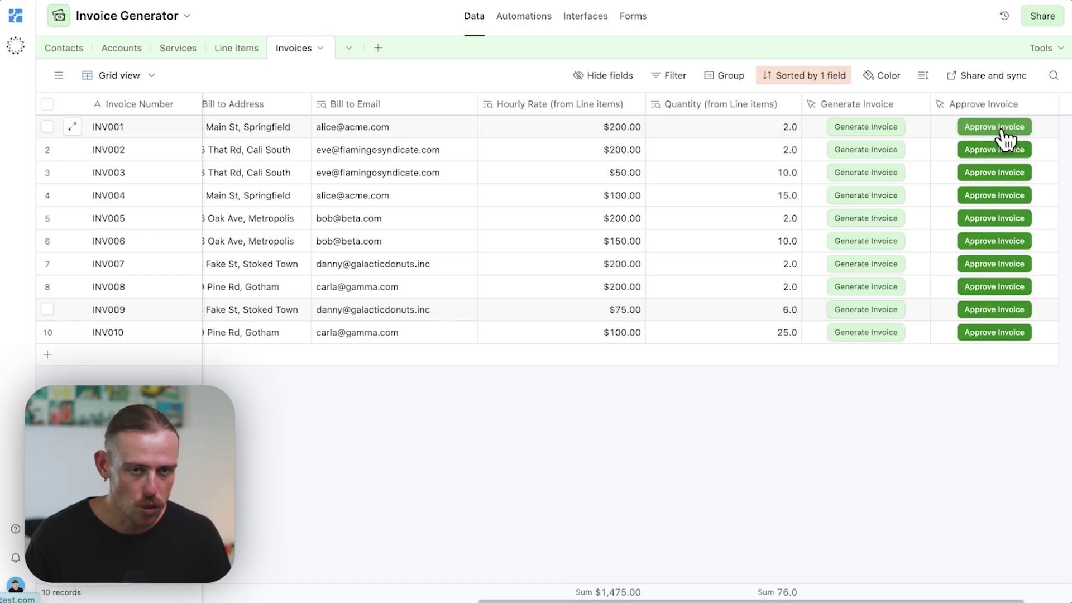
pyautogui.hscroll(-2, 1003, 137)
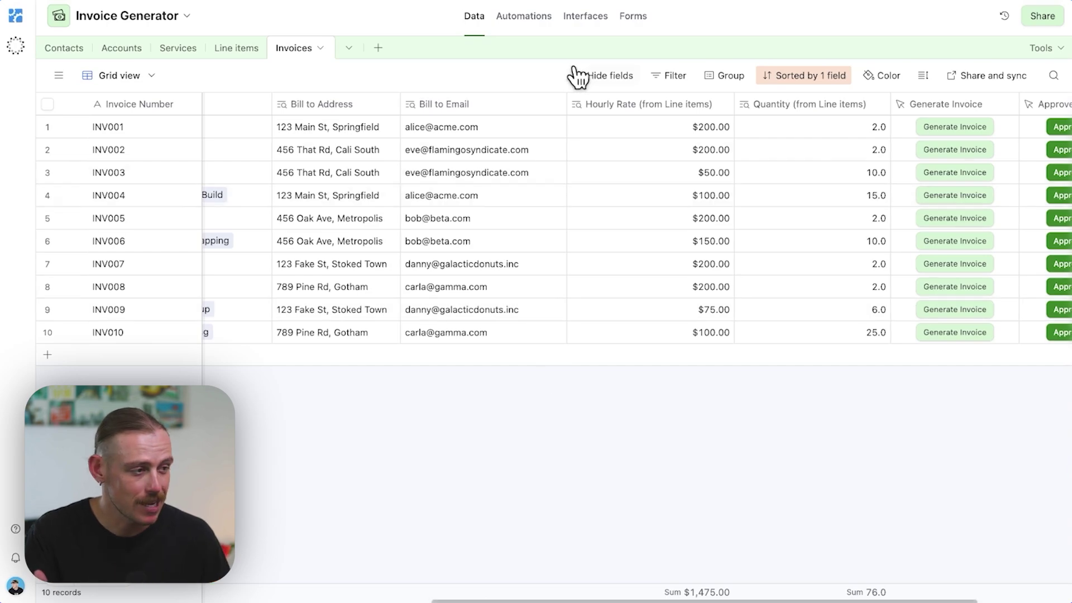
# Step: In Automations, add a Create record action targeting the Invoices table
pyautogui.click(546, 23)
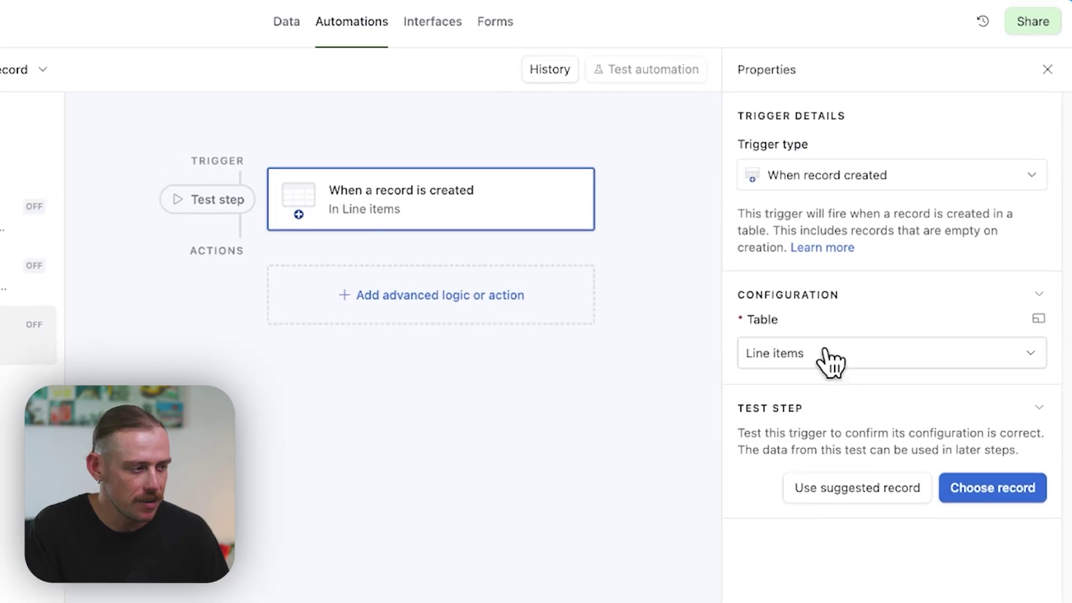
pyautogui.click(478, 294)
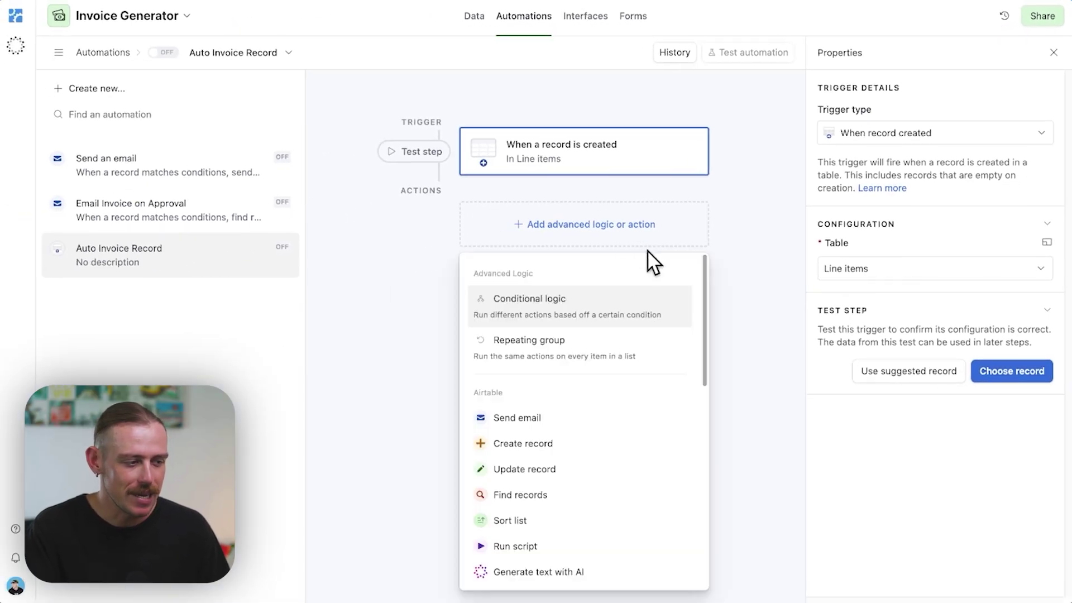
pyautogui.click(593, 447)
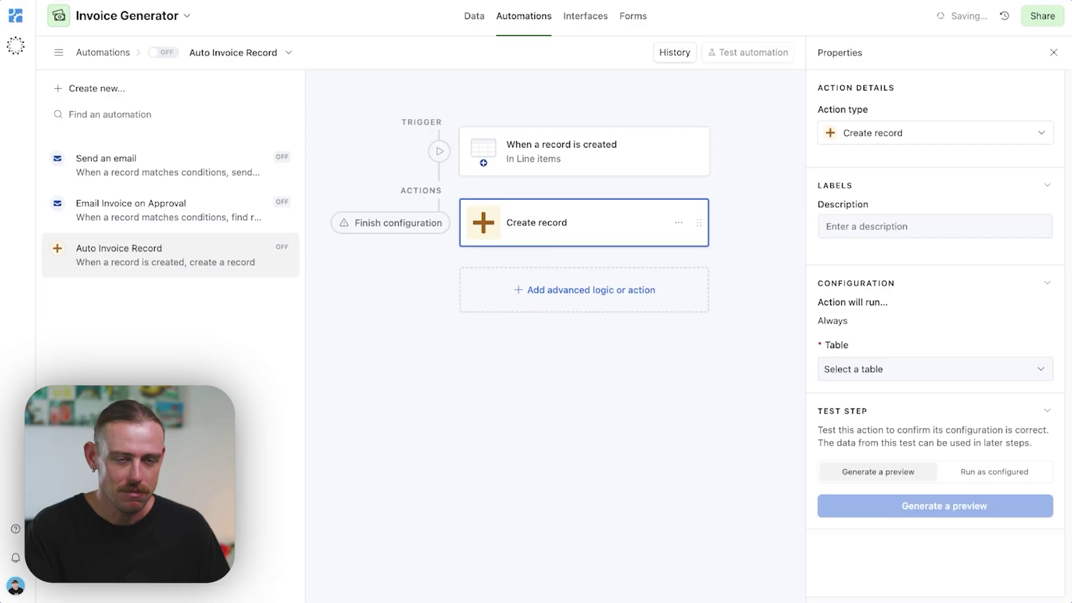
pyautogui.click(936, 369)
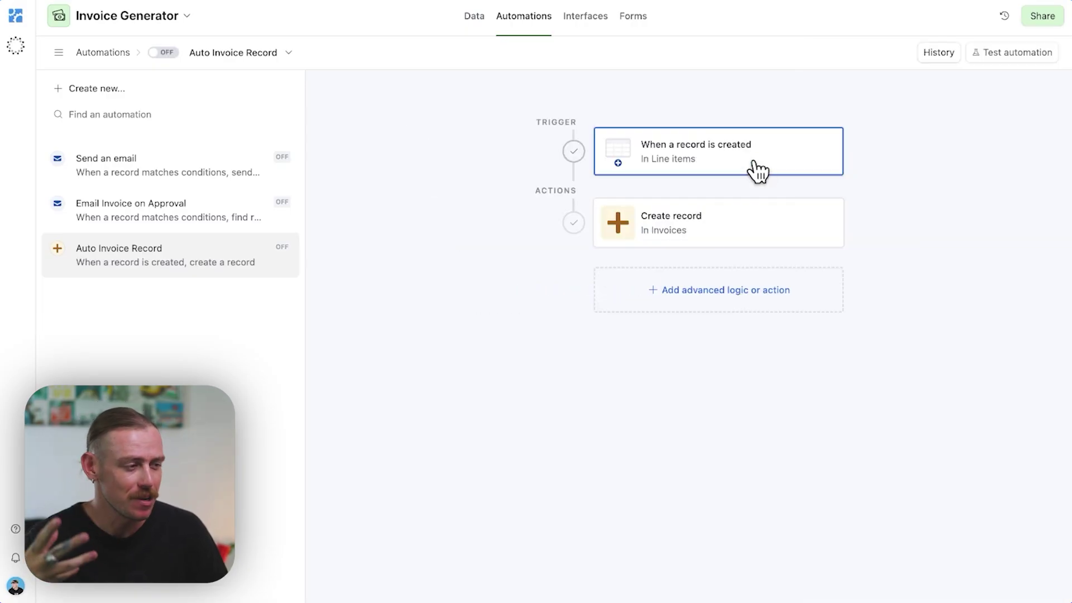
# Step: Review the trigger and the Line items, Account and Status Draft mappings, then return to Data
pyautogui.click(755, 167)
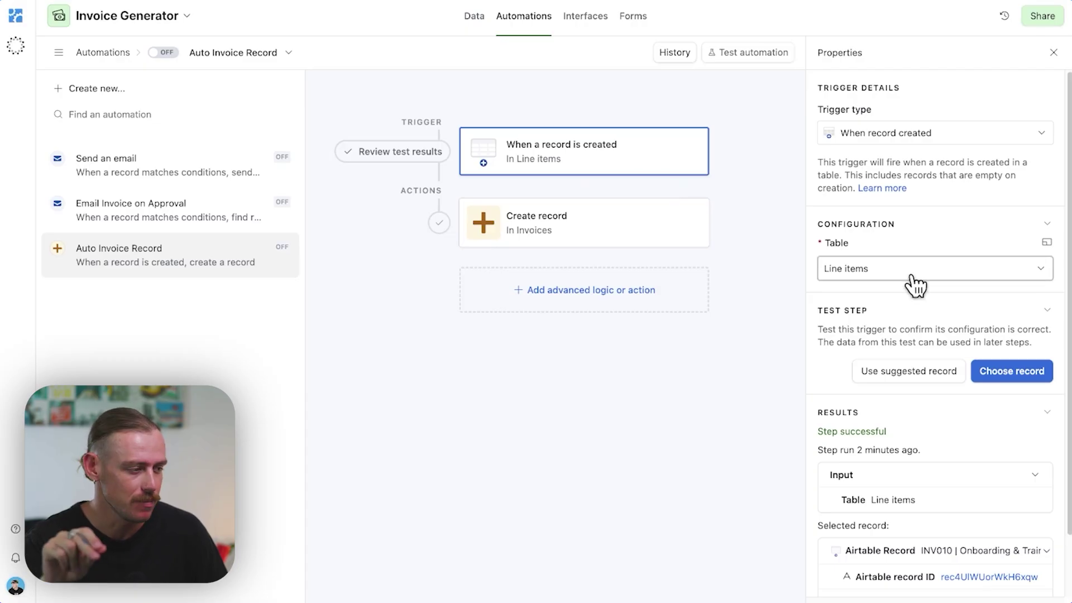
pyautogui.scroll(-2, 913, 283)
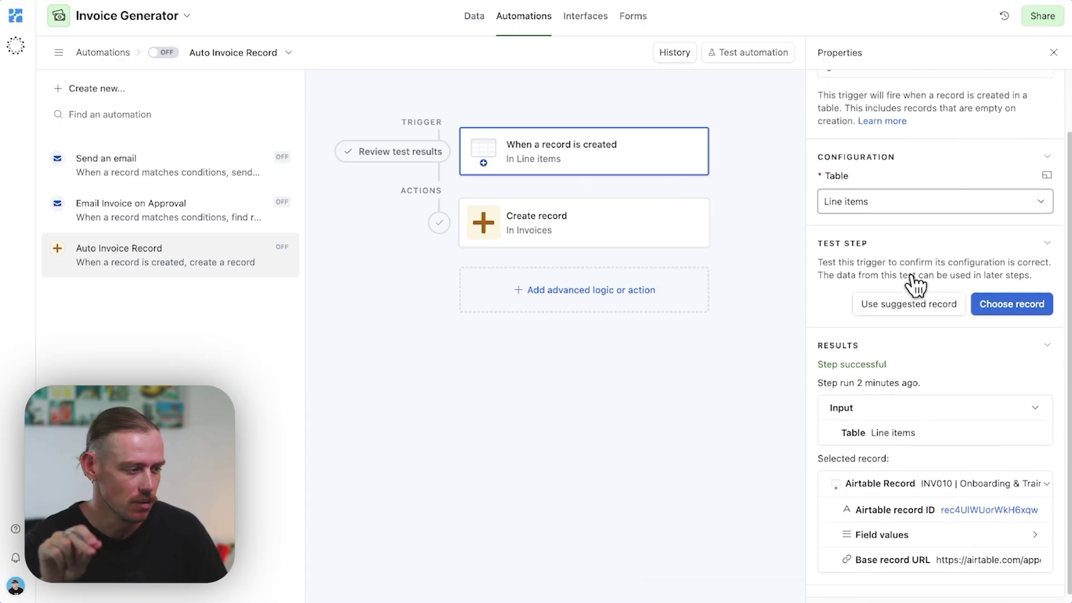
pyautogui.click(608, 241)
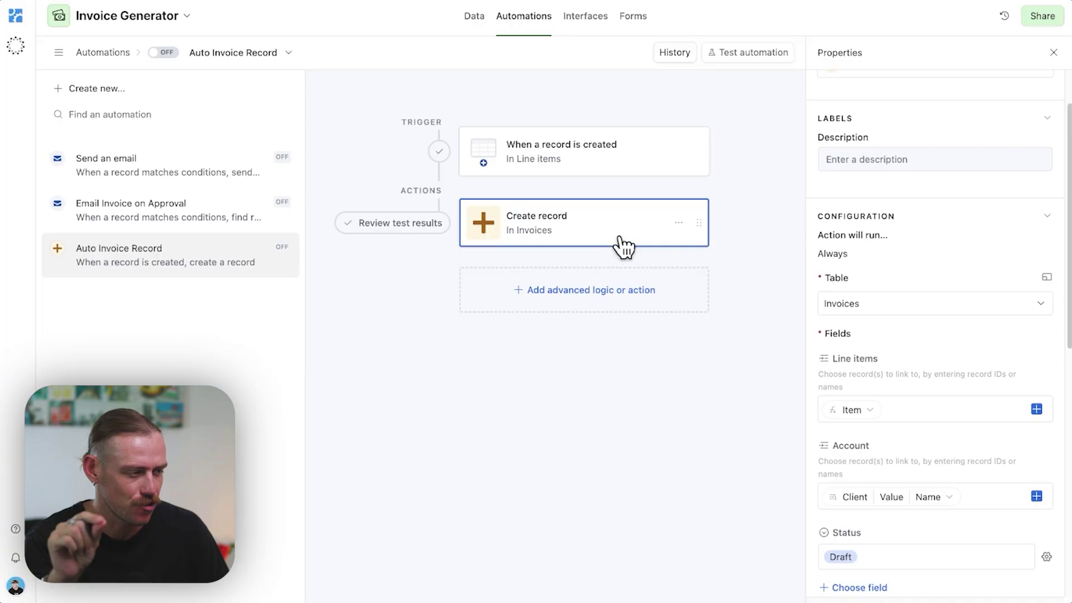
pyautogui.scroll(-1, 881, 301)
pyautogui.scroll(-2, 927, 313)
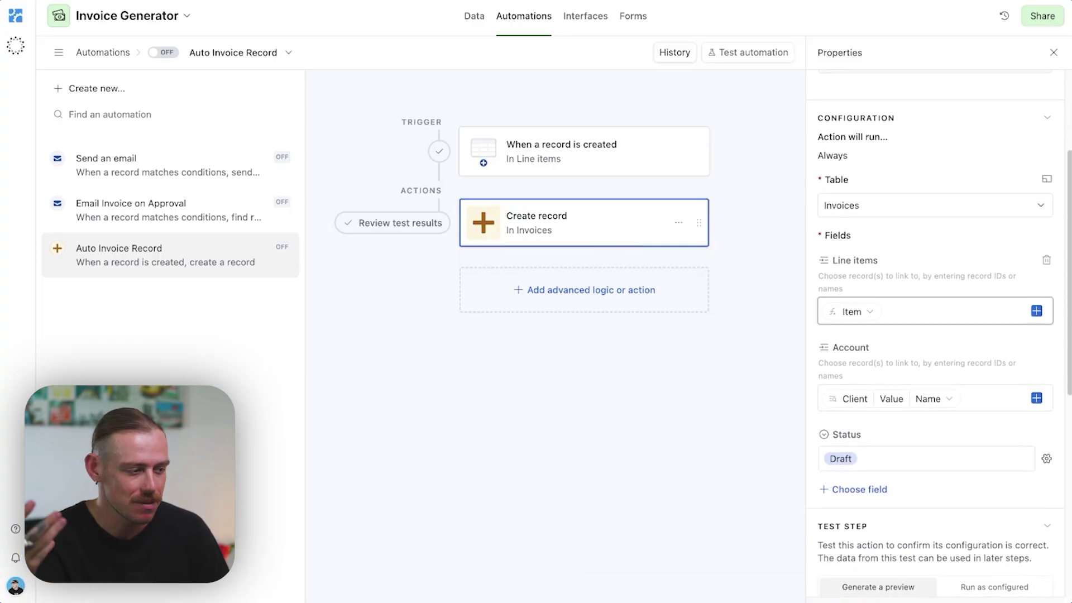
pyautogui.scroll(-1, 938, 324)
pyautogui.moveTo(961, 394)
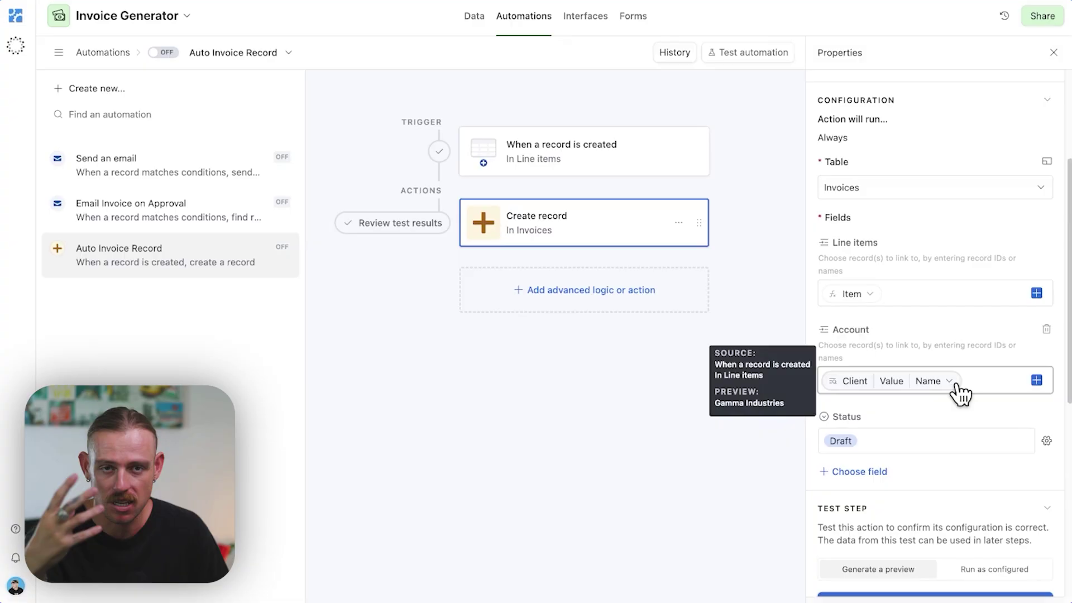
pyautogui.scroll(-2, 939, 385)
pyautogui.scroll(-2, 890, 363)
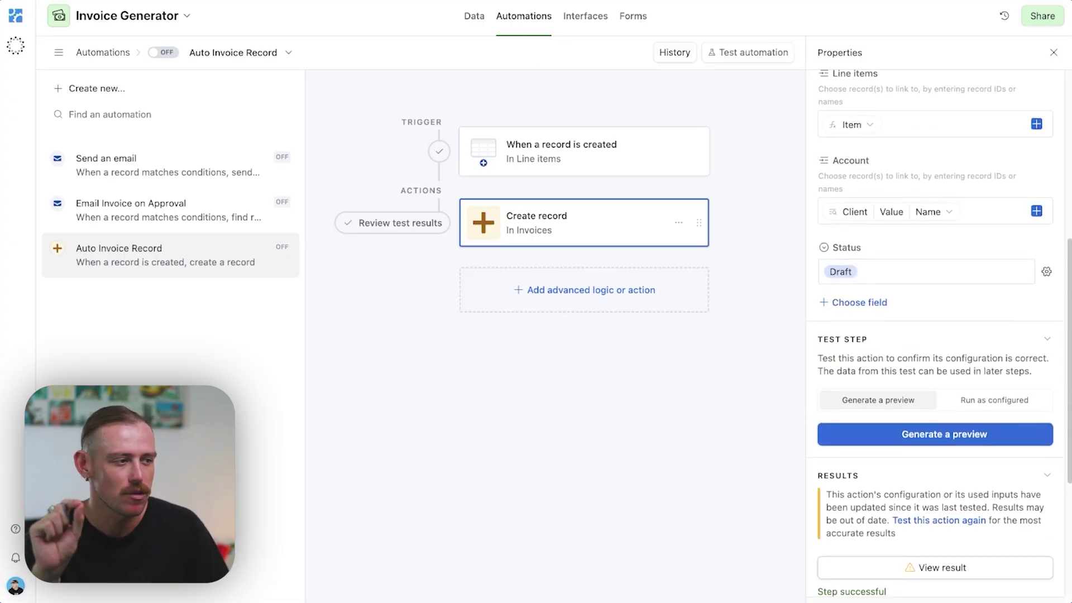
pyautogui.click(473, 17)
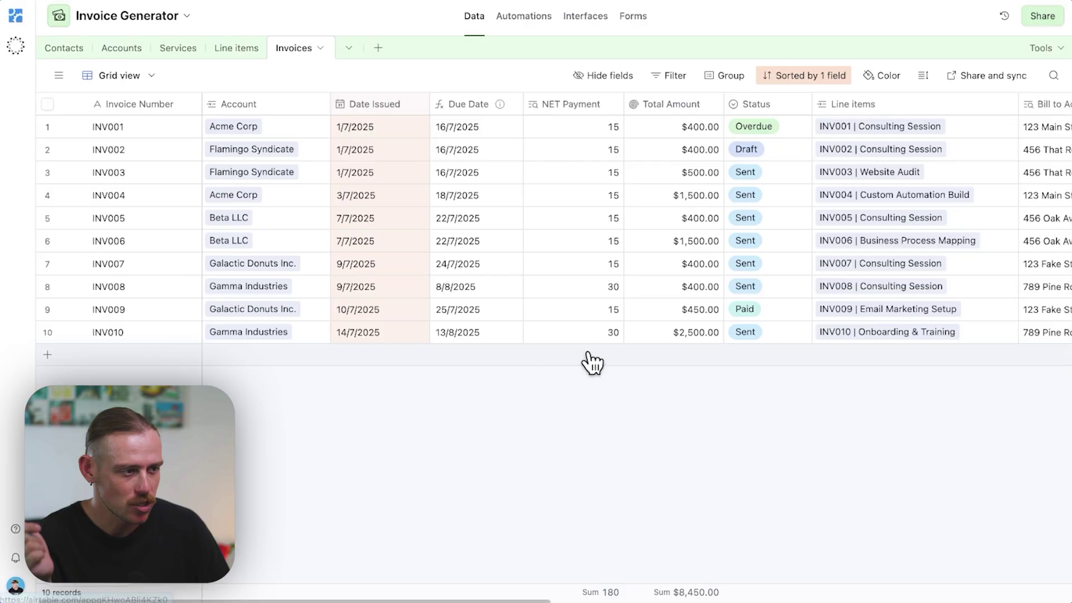
# Step: Add a new Line items record and set the resulting invoice INV011's status to Draft
pyautogui.click(238, 48)
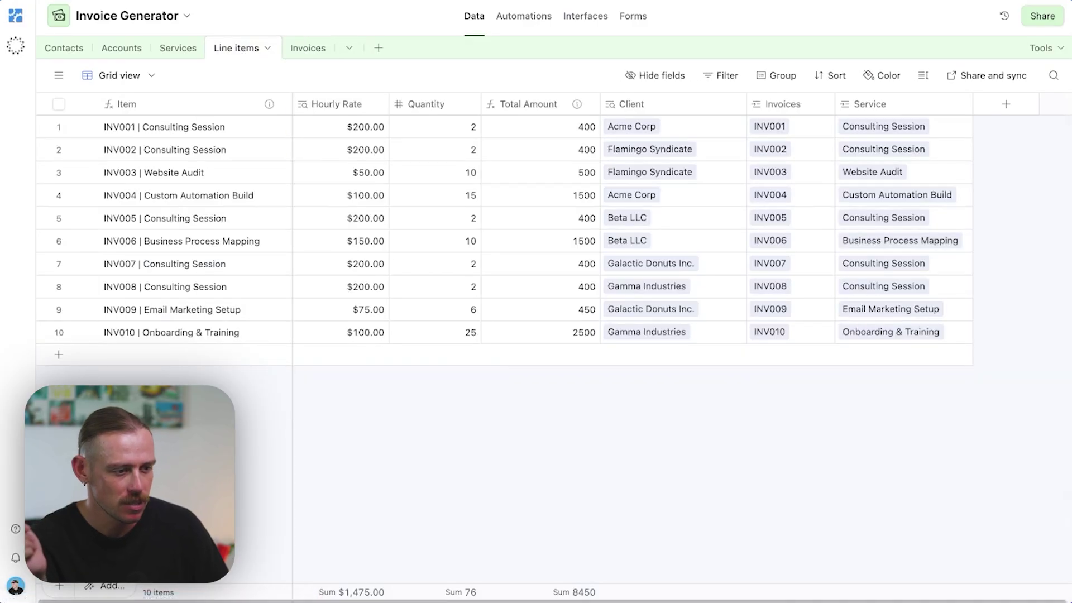
pyautogui.click(59, 355)
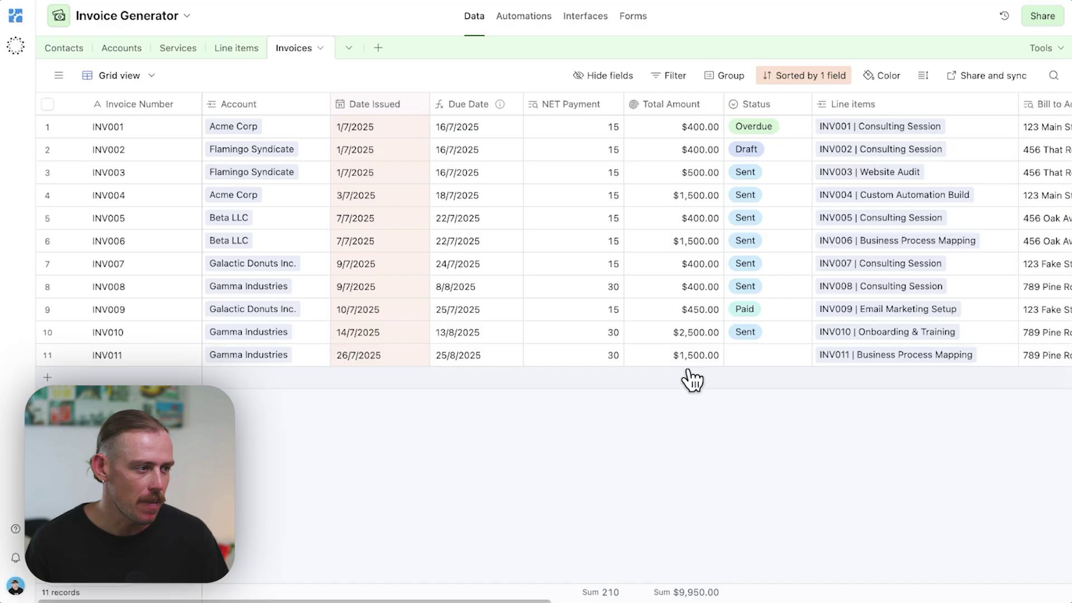
pyautogui.click(747, 362)
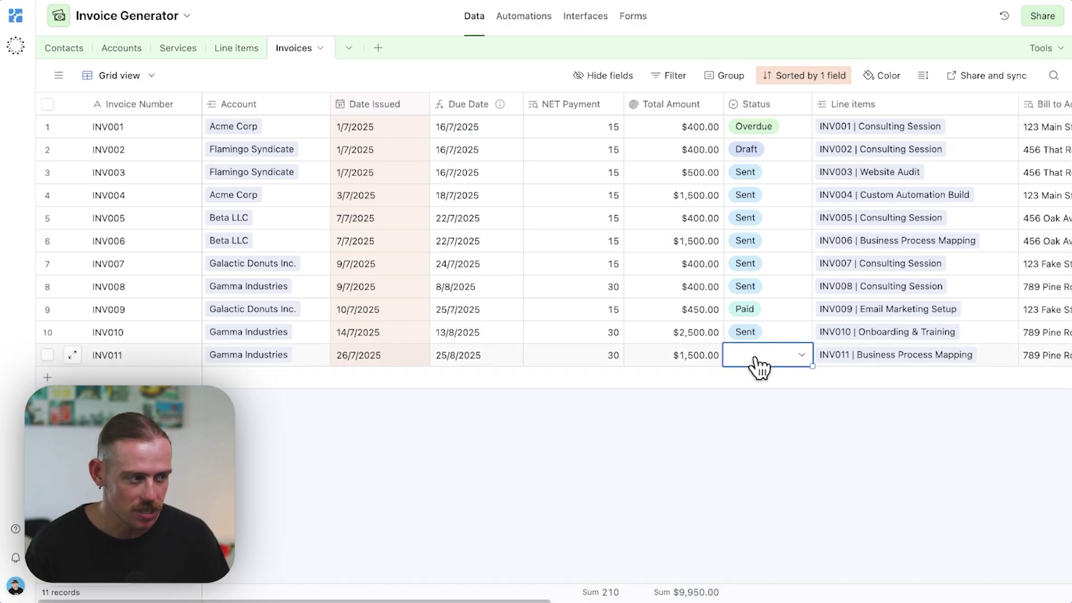
pyautogui.click(761, 362)
pyautogui.click(748, 429)
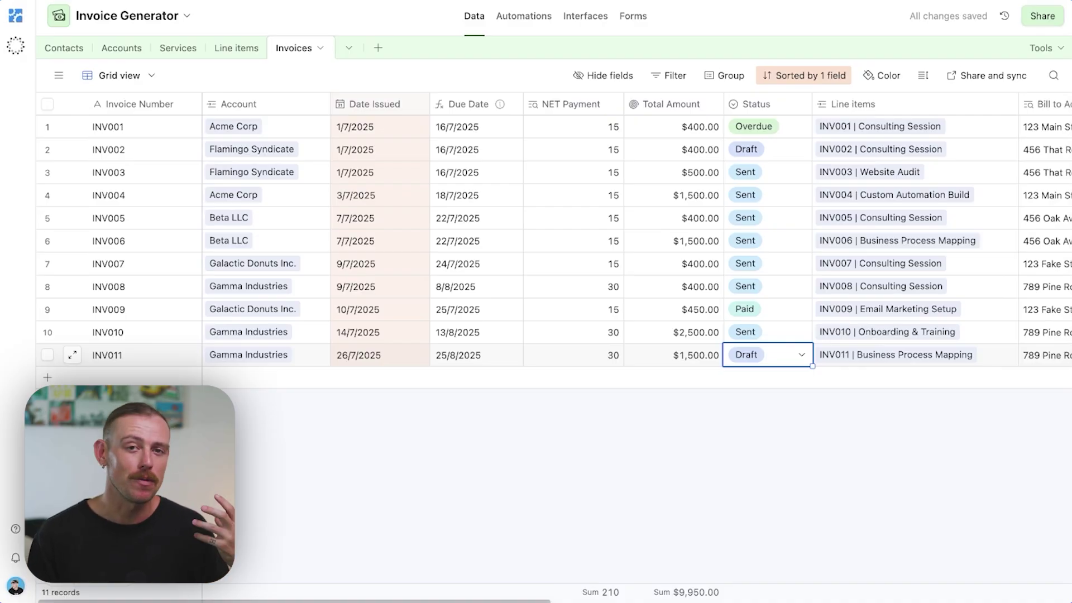
pyautogui.hscroll(10, 636, 240)
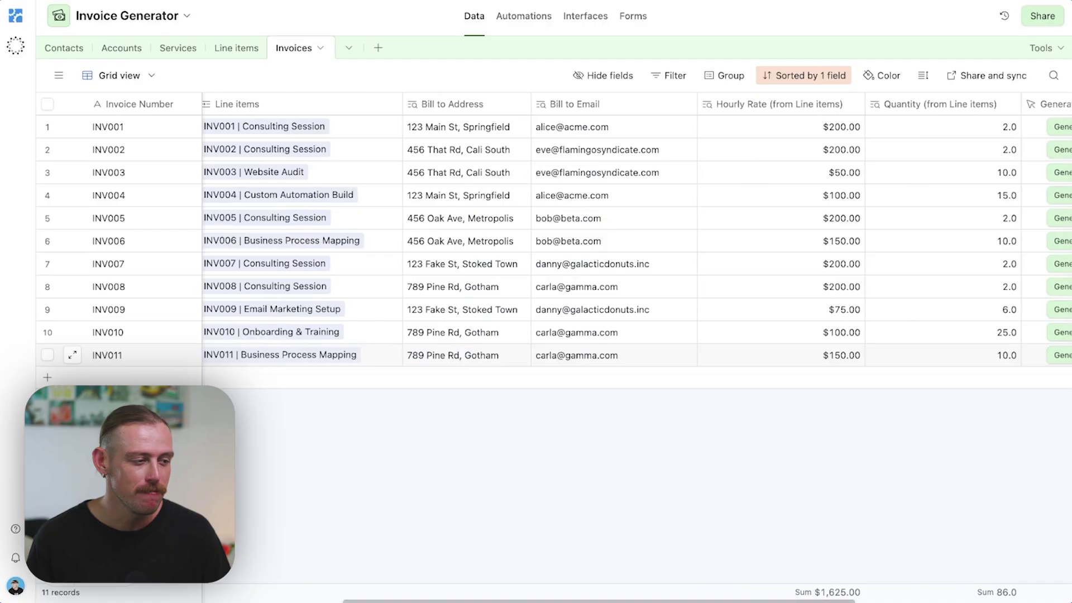
# Step: Scroll the Invoices grid back left to see INV011's issue and due dates
pyautogui.hscroll(-5, 636, 240)
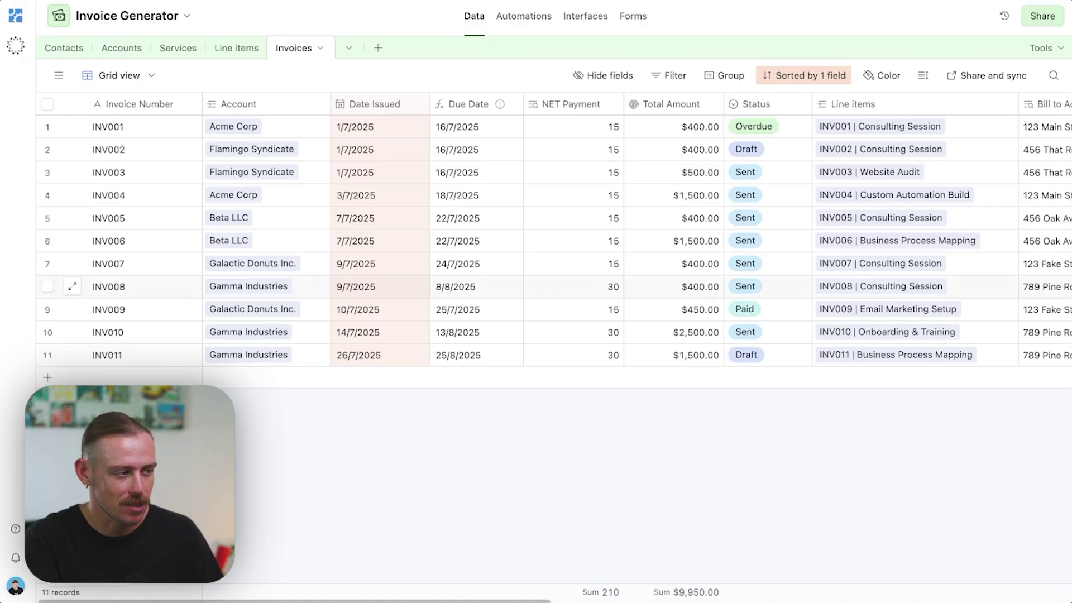
# Step: Open Tools > Extensions, add an extension and search the marketplace for 'page designer'
pyautogui.click(1057, 49)
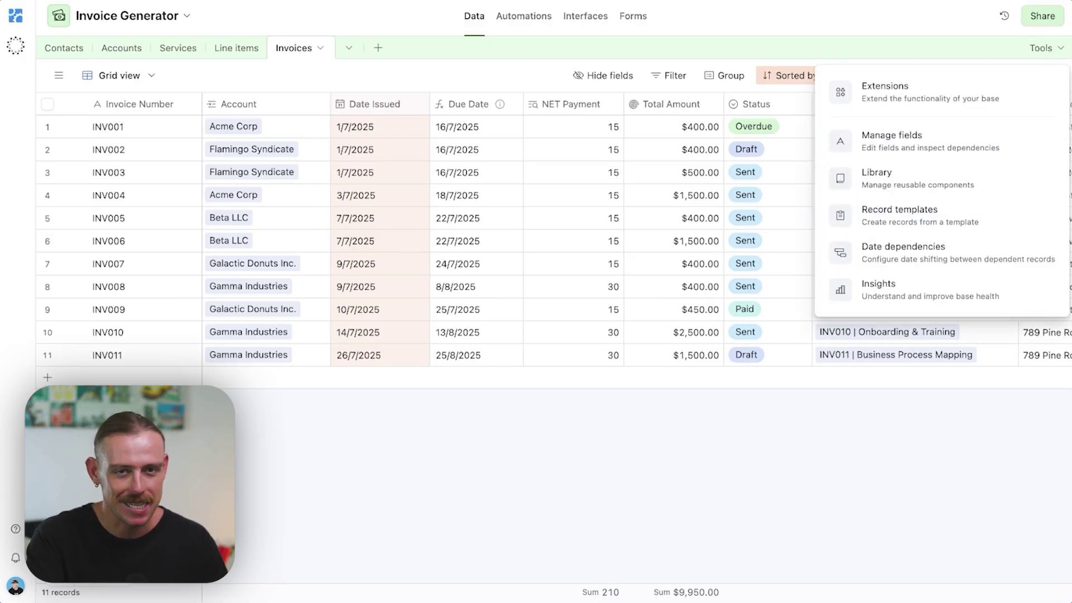
pyautogui.click(988, 111)
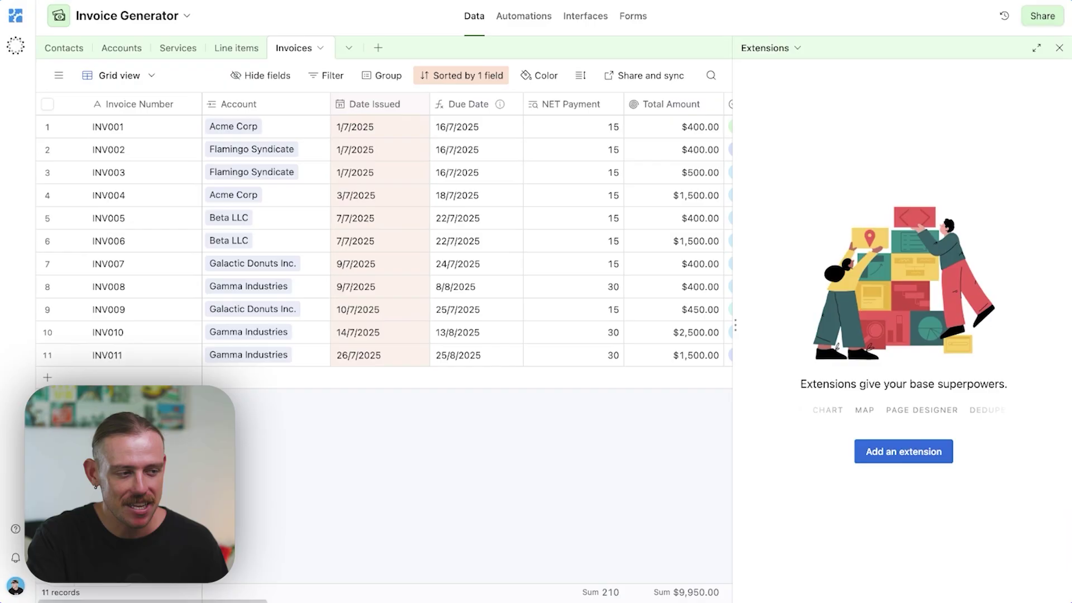
pyautogui.click(928, 463)
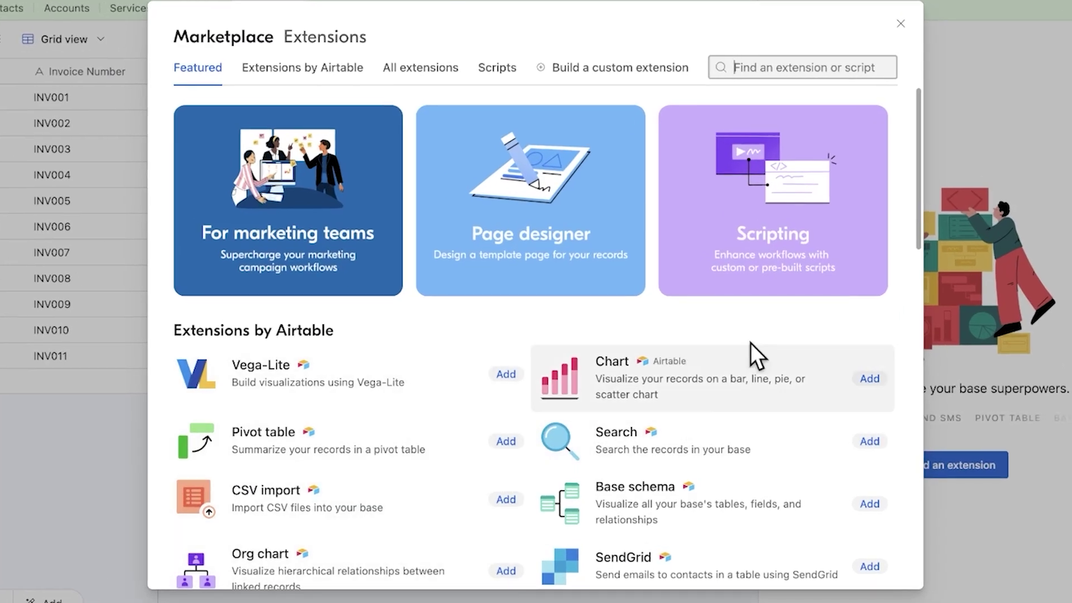
pyautogui.write('page designer')
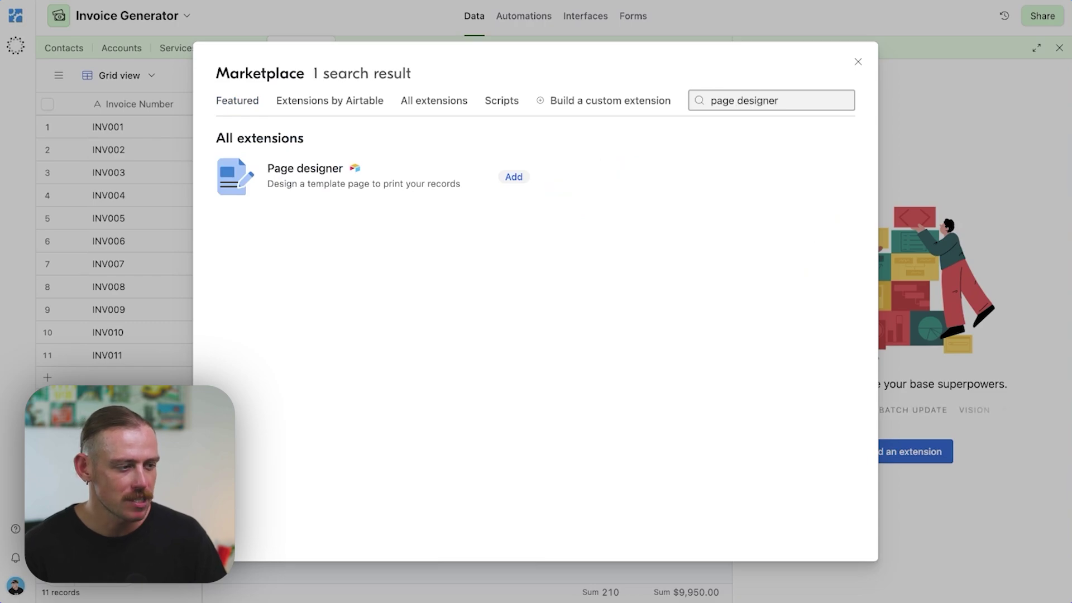
# Step: Add the Page designer extension to the base
pyautogui.click(511, 178)
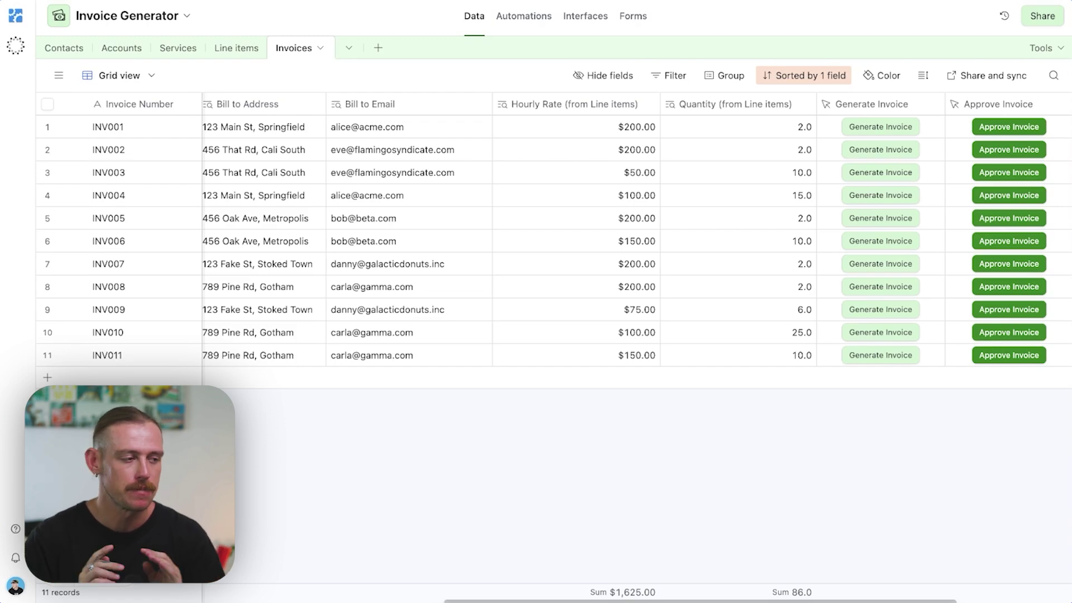
# Step: Check the Status field's settings, then view the Generate Invoice automation
pyautogui.hscroll(-10, 636, 240)
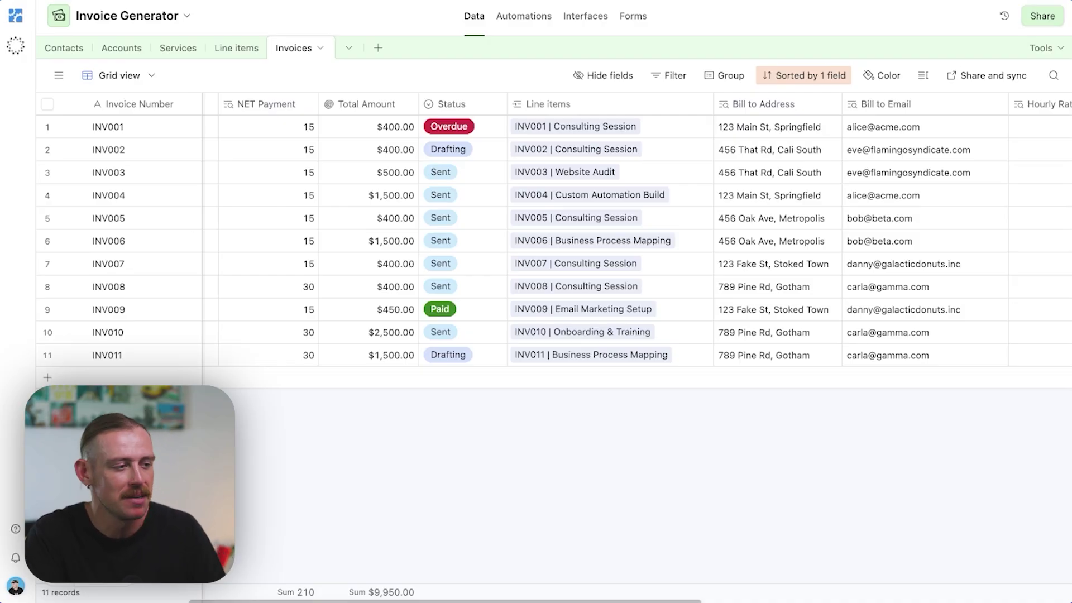
pyautogui.click(496, 104)
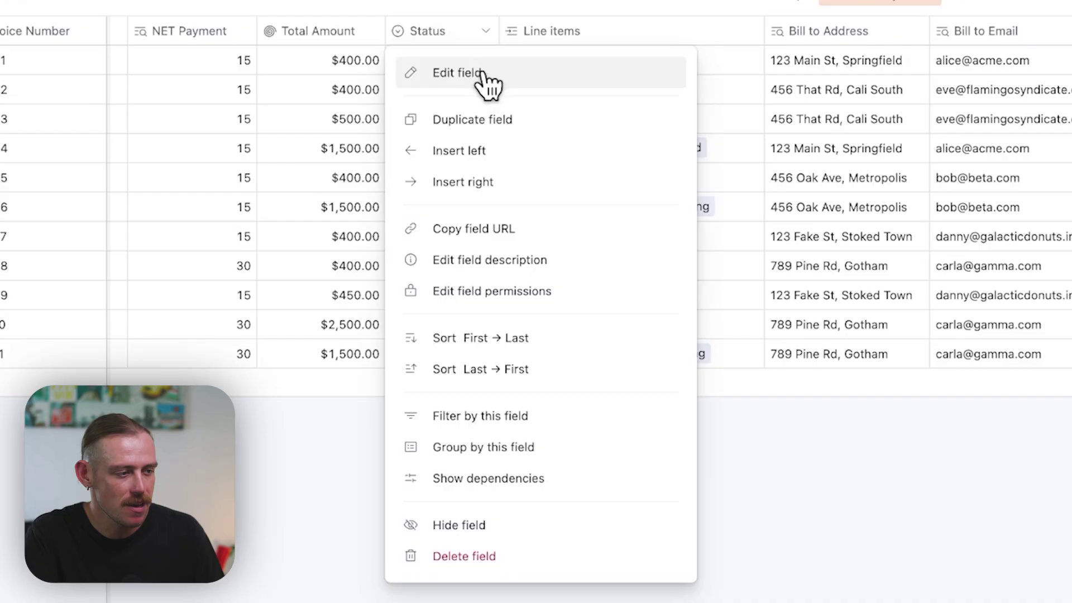
pyautogui.click(484, 79)
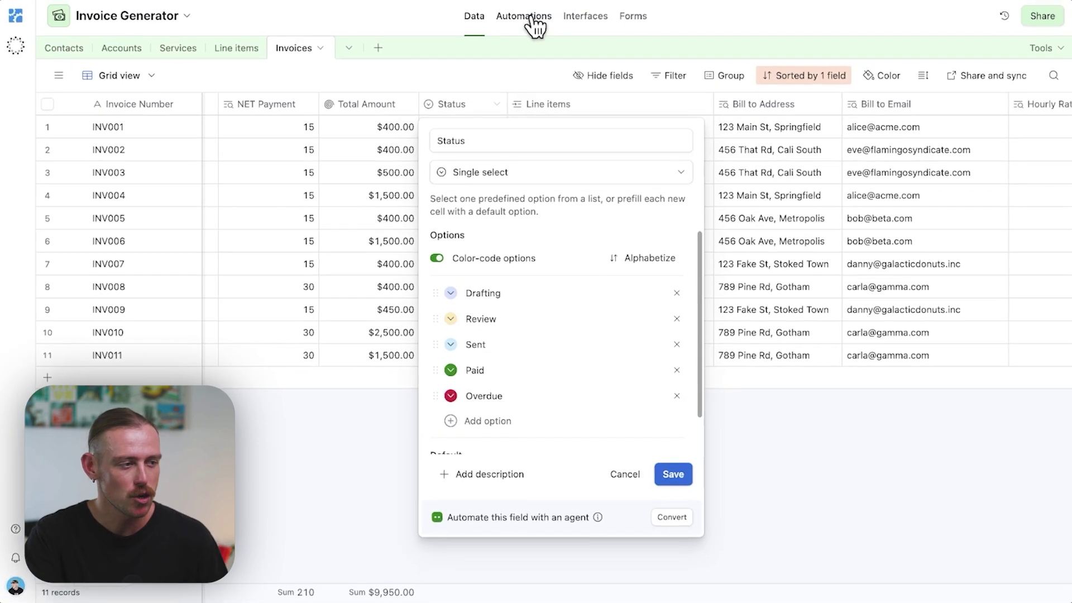
pyautogui.click(535, 22)
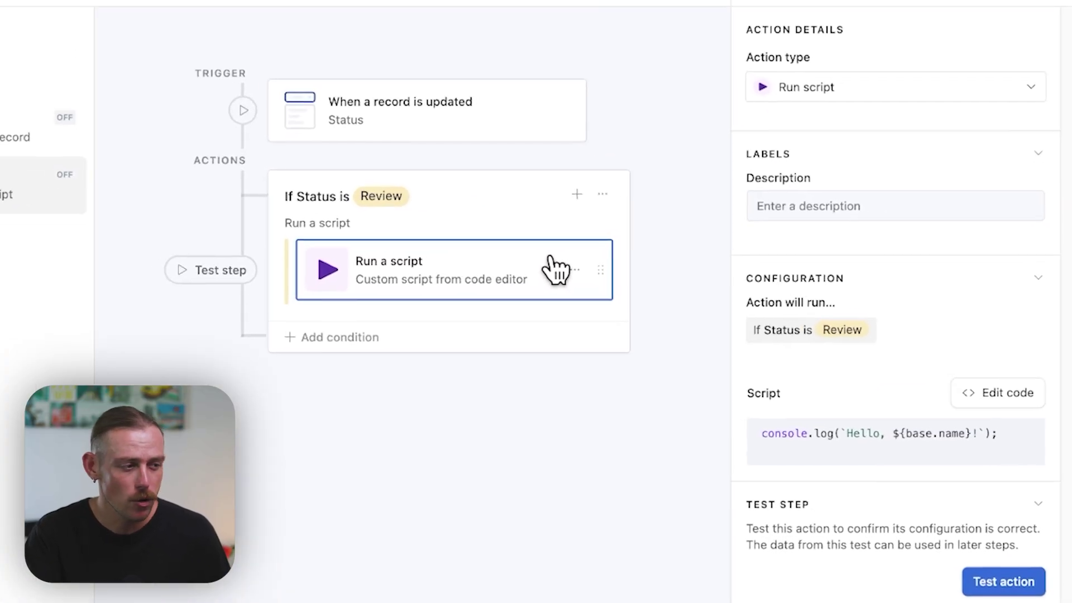
pyautogui.click(454, 125)
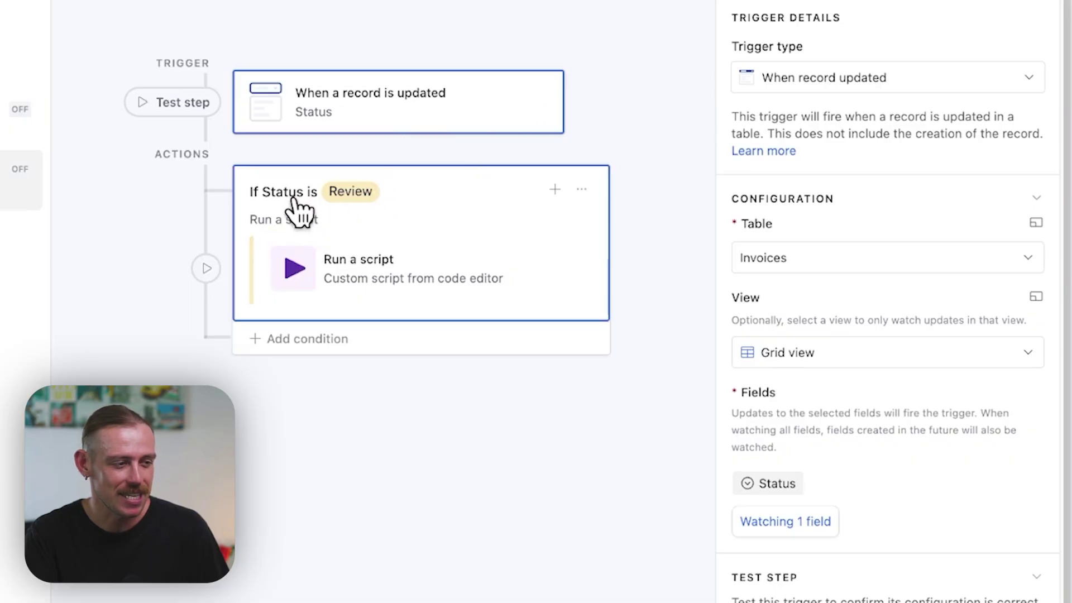
pyautogui.click(451, 275)
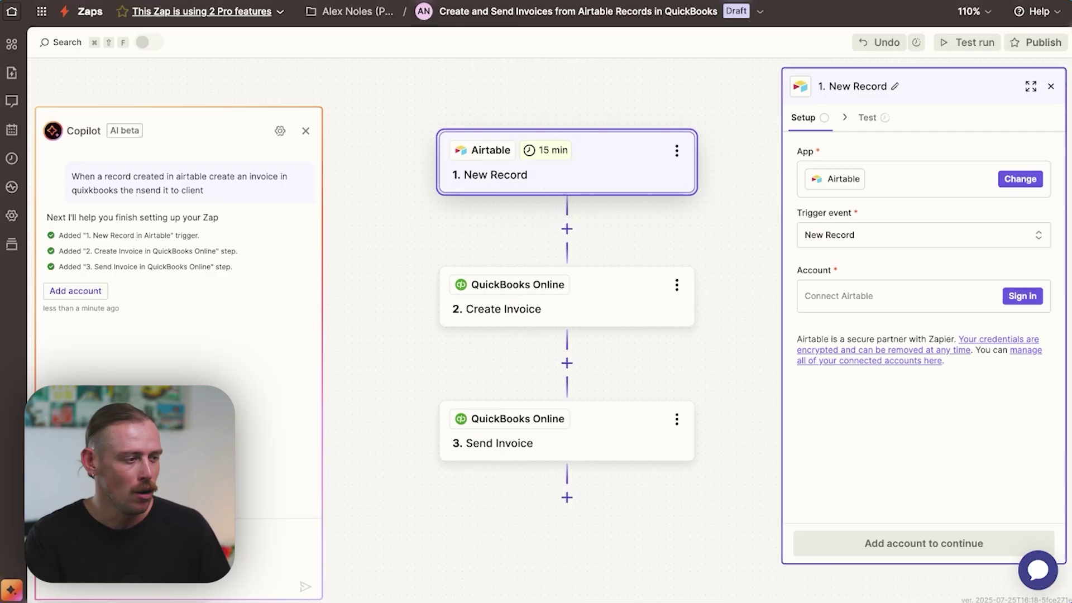
# Step: Set the trigger to New or Updated Record and add an Airtable fourth step after Send Invoice
pyautogui.click(894, 237)
pyautogui.click(687, 307)
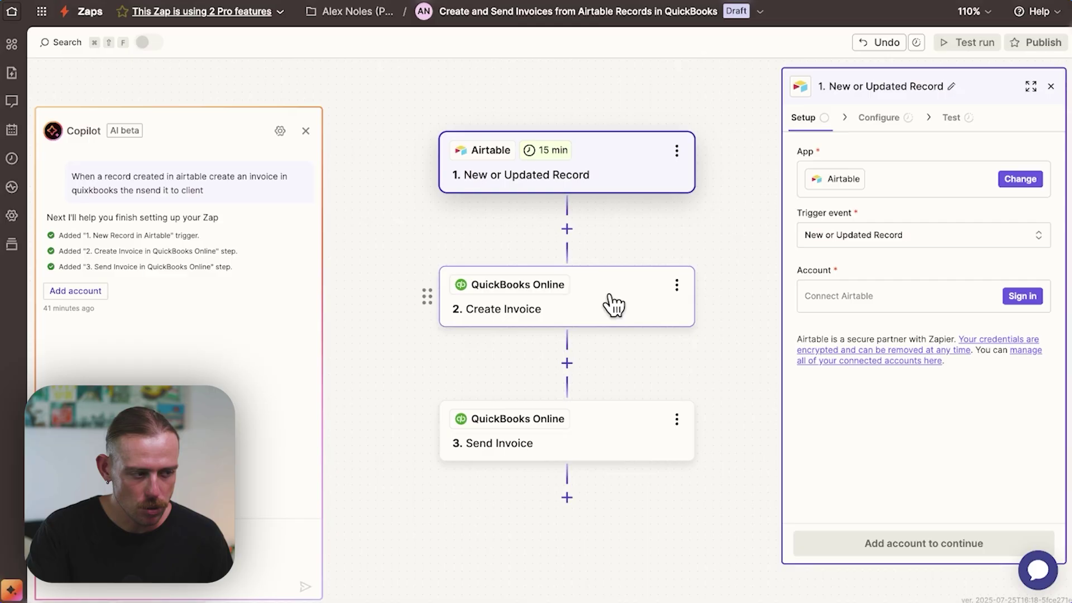
pyautogui.scroll(-1, 613, 302)
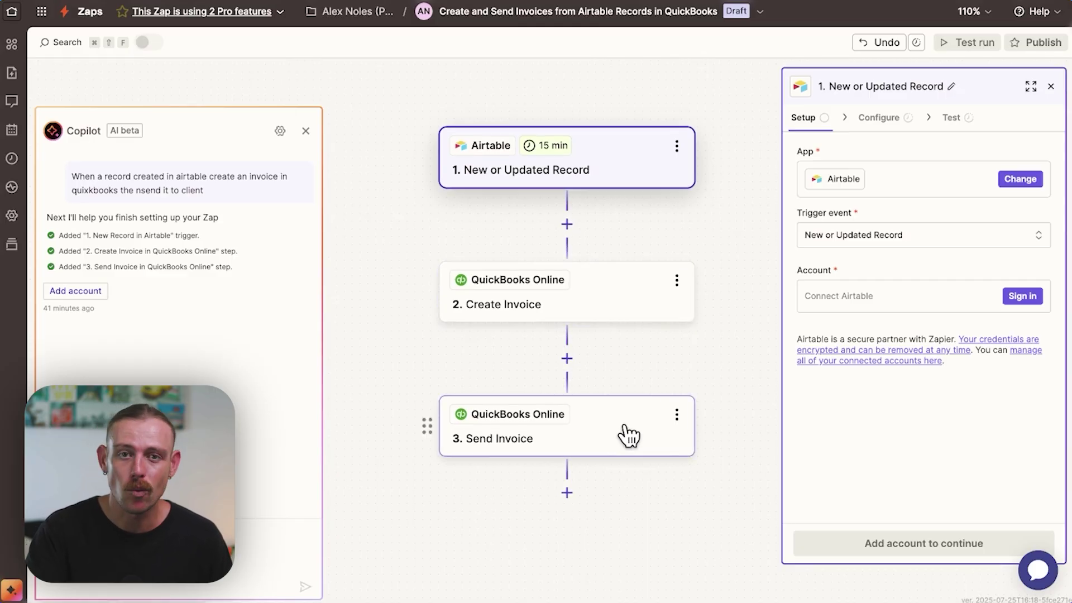
pyautogui.click(568, 493)
pyautogui.write('airt')
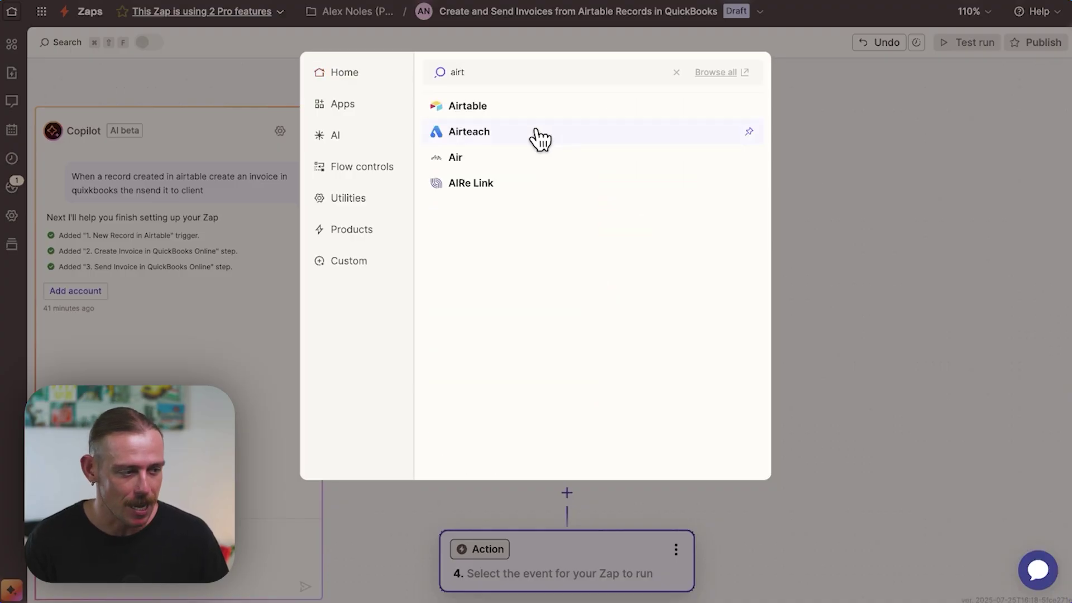
pyautogui.click(473, 117)
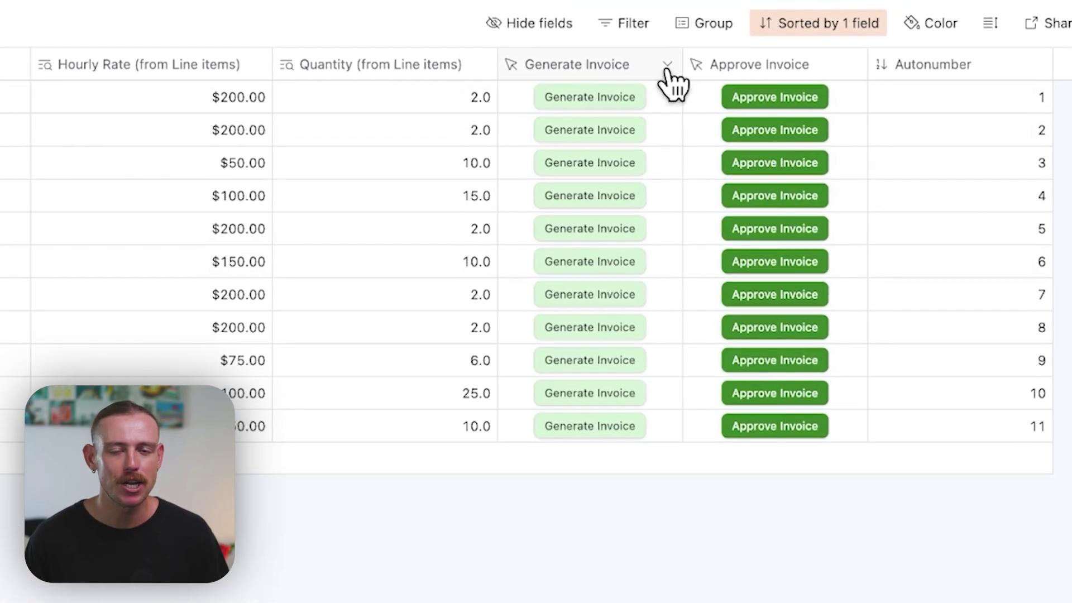
# Step: Open the Generate Invoice button field's settings showing its test.com Open URL formula
pyautogui.click(667, 66)
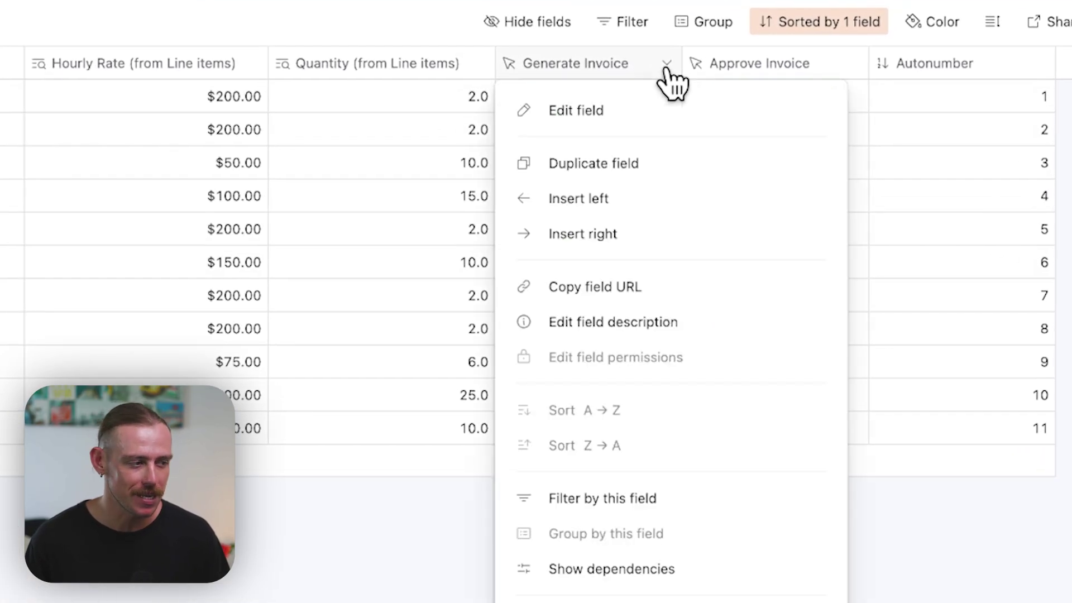
pyautogui.click(652, 125)
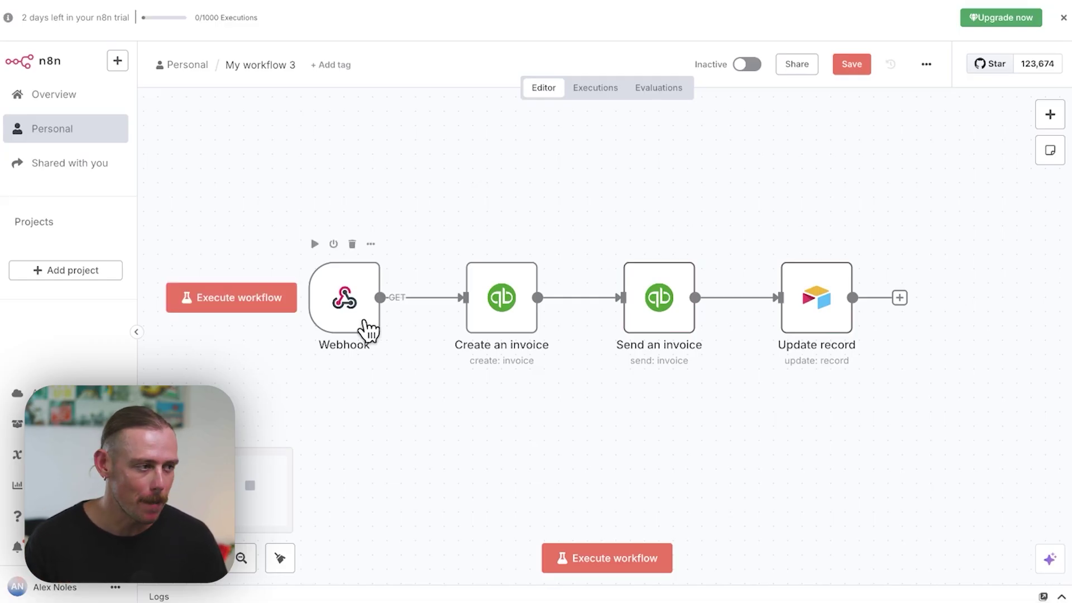
# Step: Open the n8n Webhook node's parameters to view its GET test URL
pyautogui.click(369, 329)
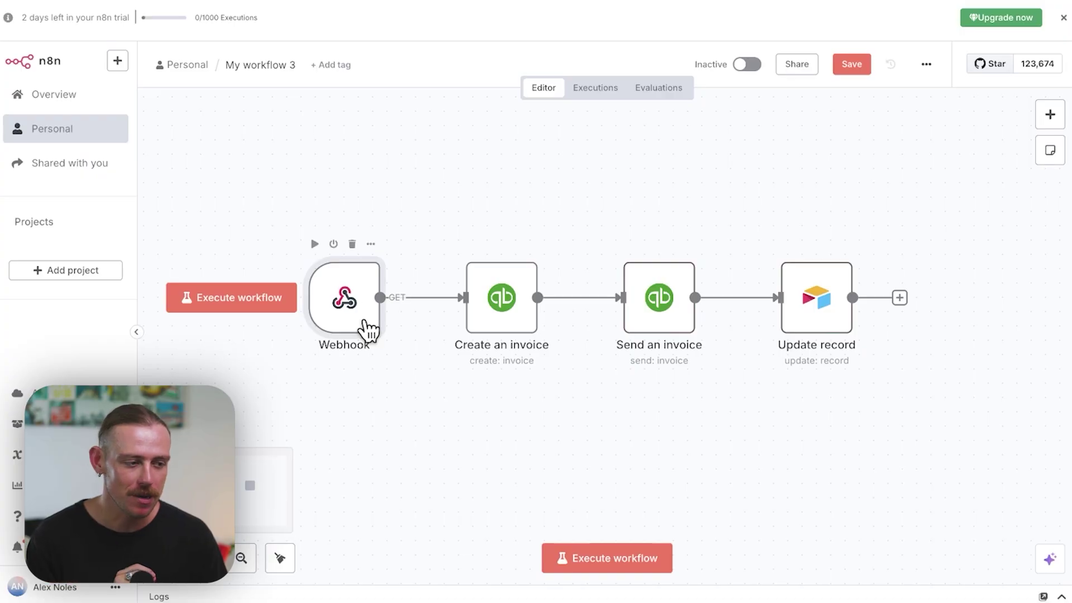
pyautogui.doubleClick(377, 332)
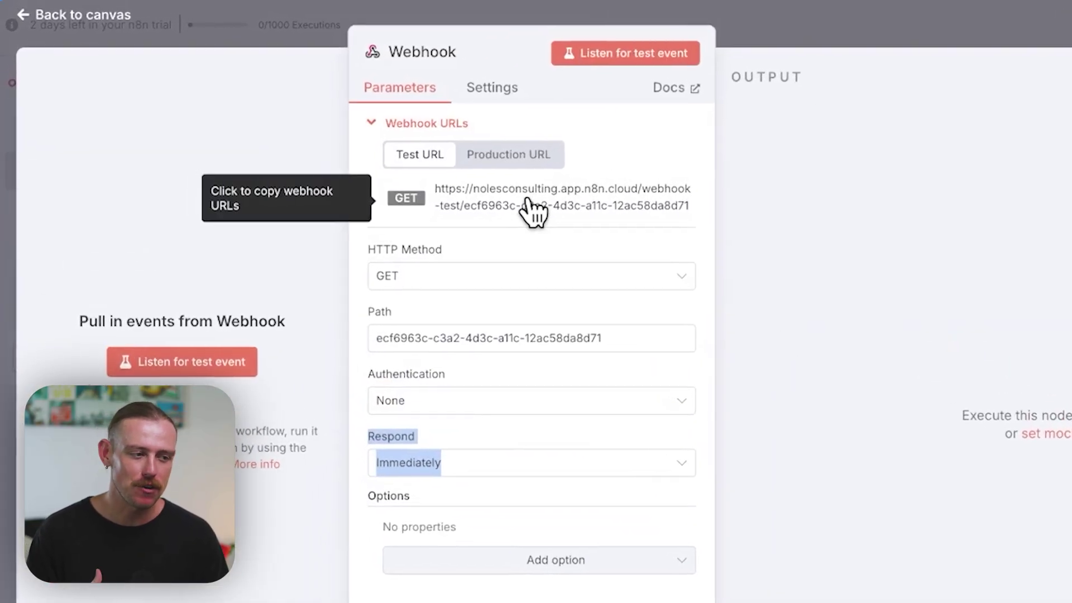
# Step: Replace the button's URL formula with the n8n test webhook URL plus encoded invoice parameters, and save
pyautogui.click(692, 209)
pyautogui.click(695, 212)
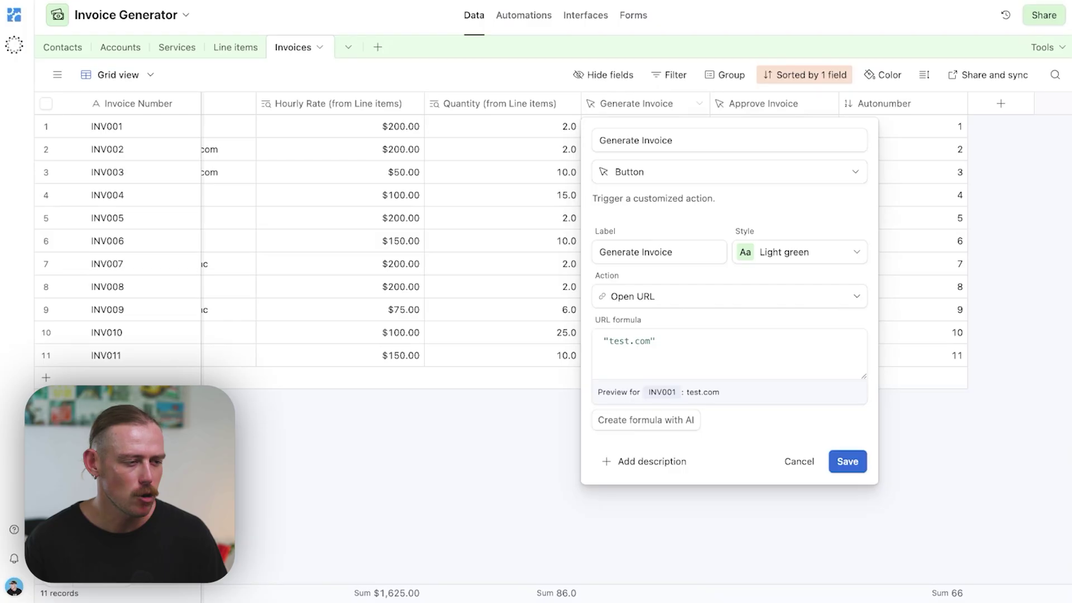
pyautogui.click(655, 340)
pyautogui.hotkey('ctrl', 'a')
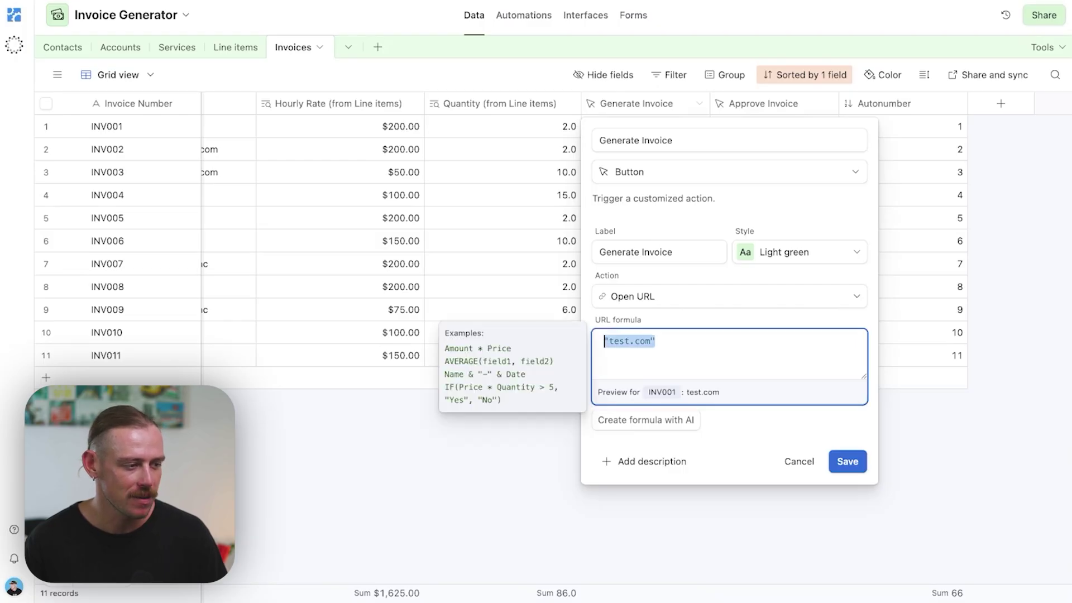
pyautogui.hotkey('ctrl', 'a')
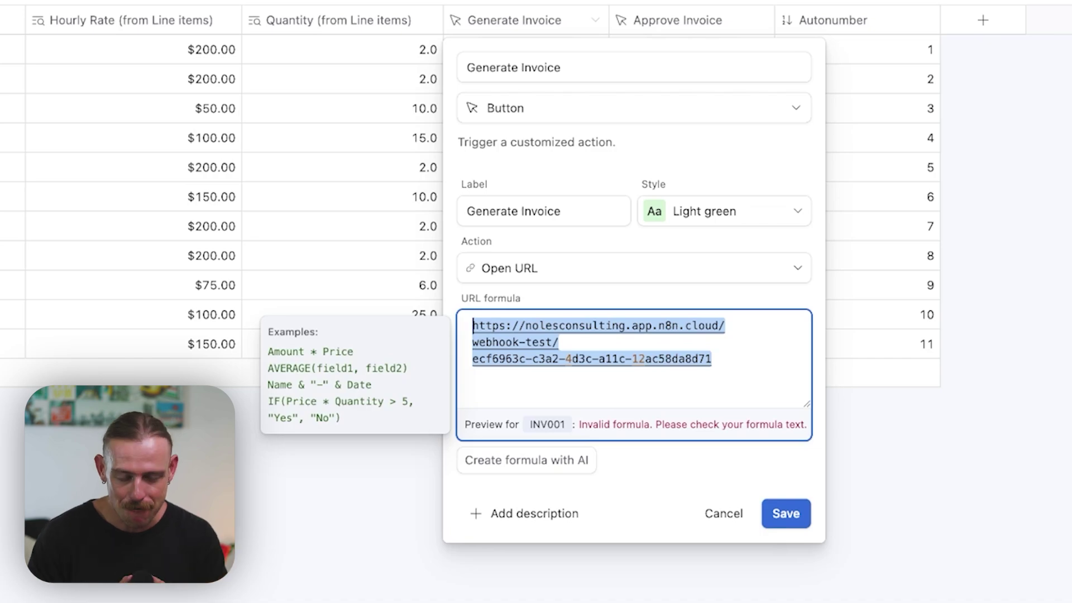
pyautogui.hotkey('ctrl', 'v')
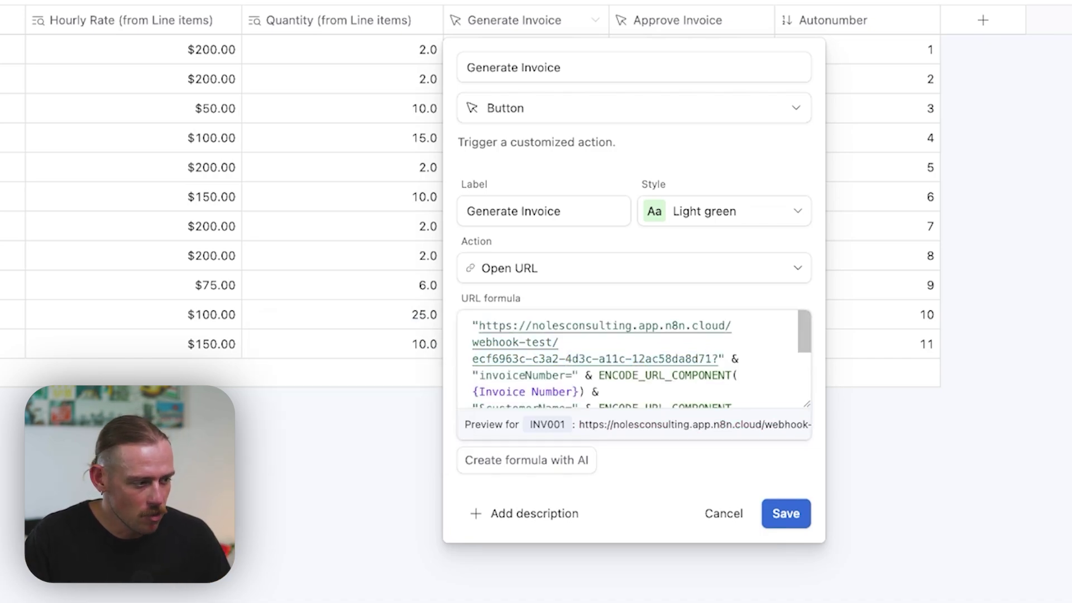
pyautogui.scroll(-3, 634, 357)
pyautogui.scroll(5, 633, 357)
pyautogui.scroll(-2, 634, 357)
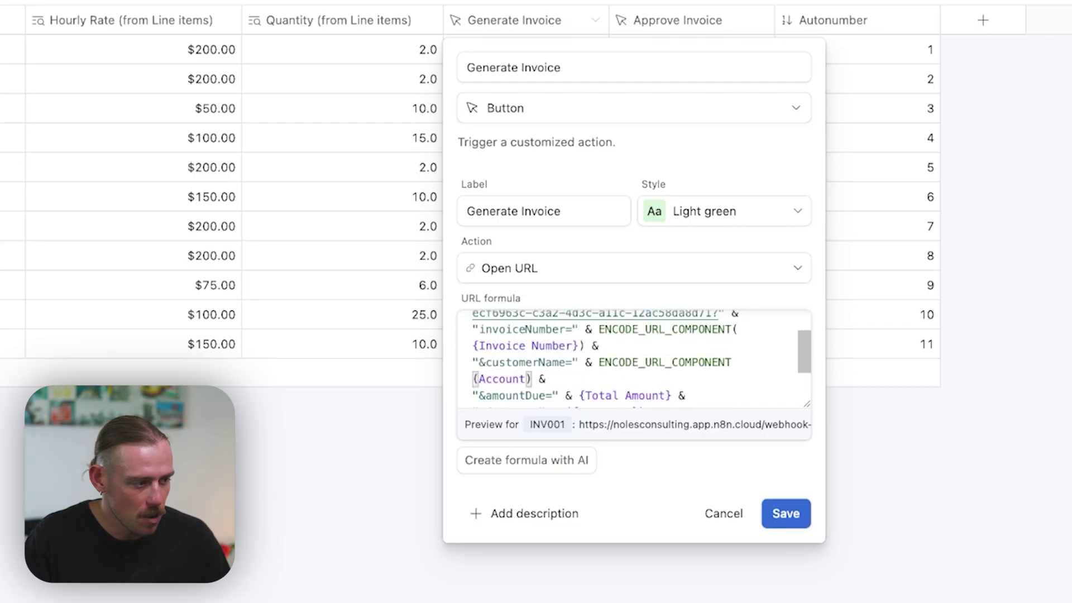
pyautogui.scroll(-2, 634, 357)
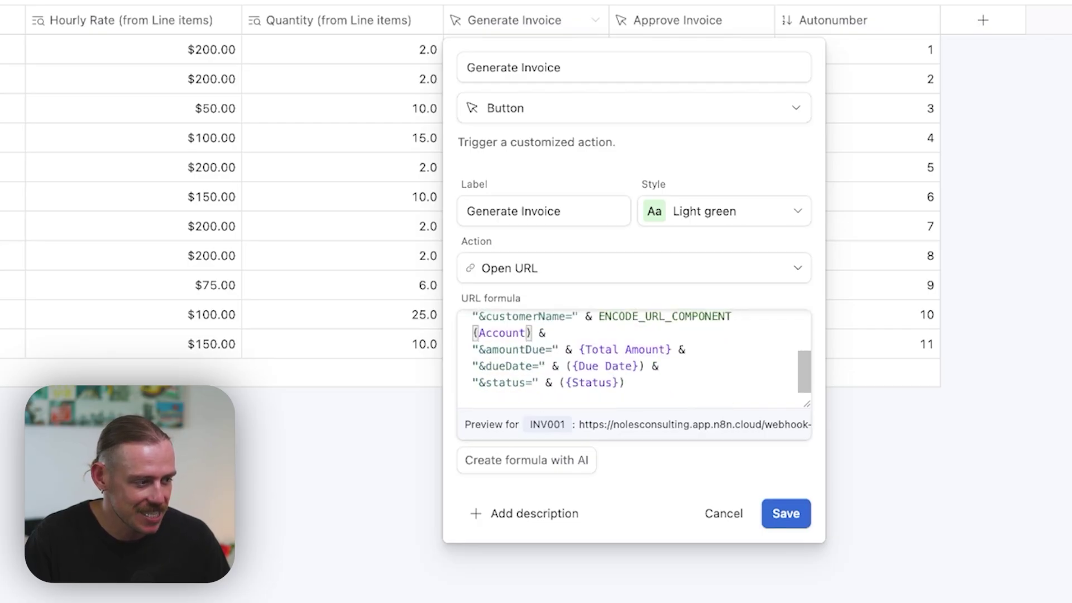
pyautogui.click(785, 513)
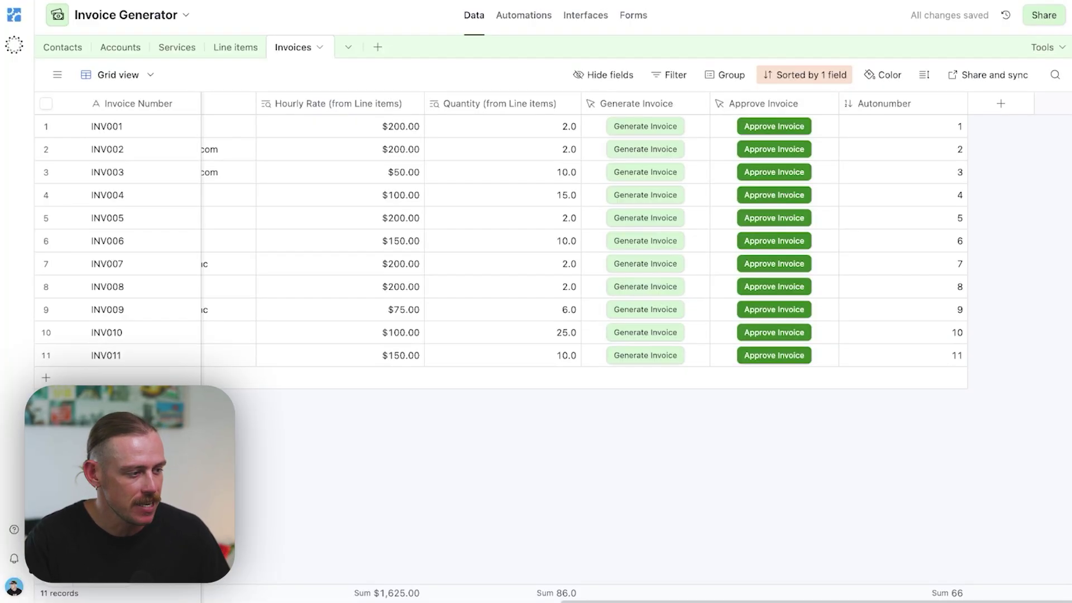
# Step: Run Generate Invoice on INV001 and inspect the invoice data received by the n8n webhook
pyautogui.click(652, 126)
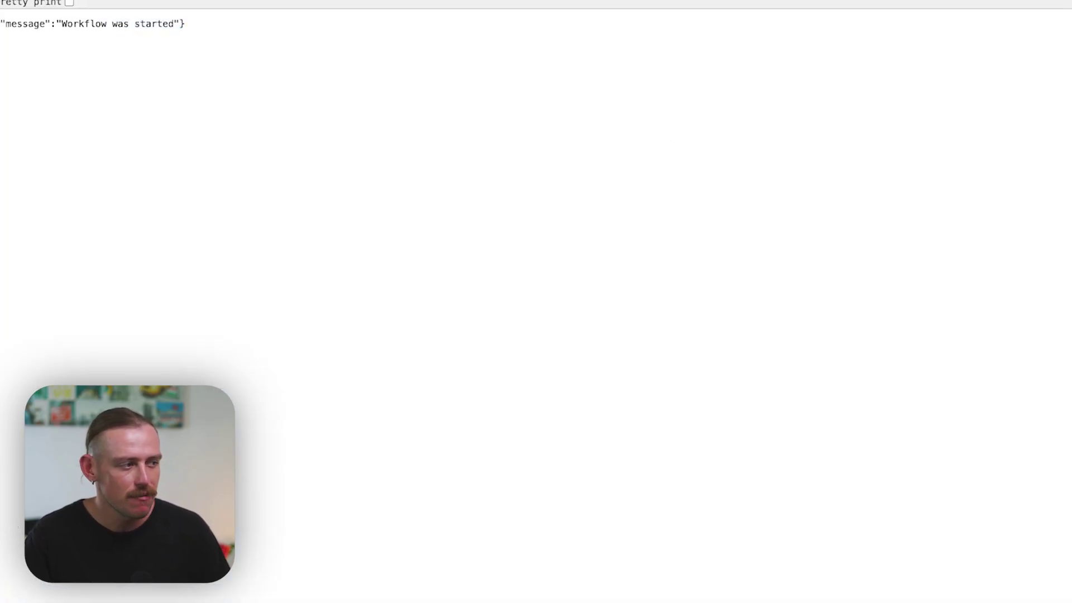
pyautogui.press('super+w')
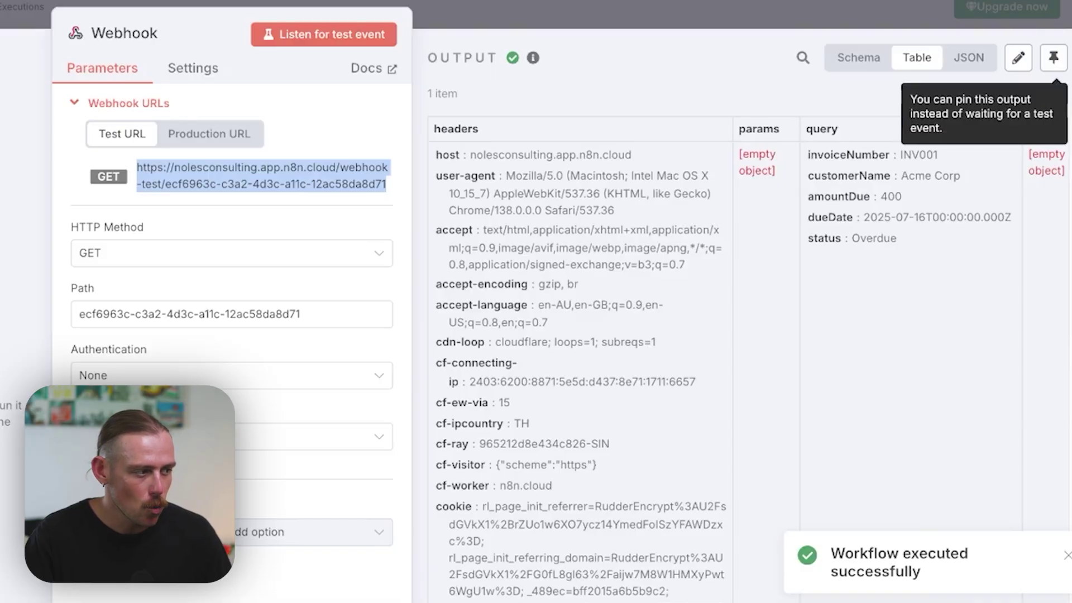
pyautogui.hscroll(5, 740, 360)
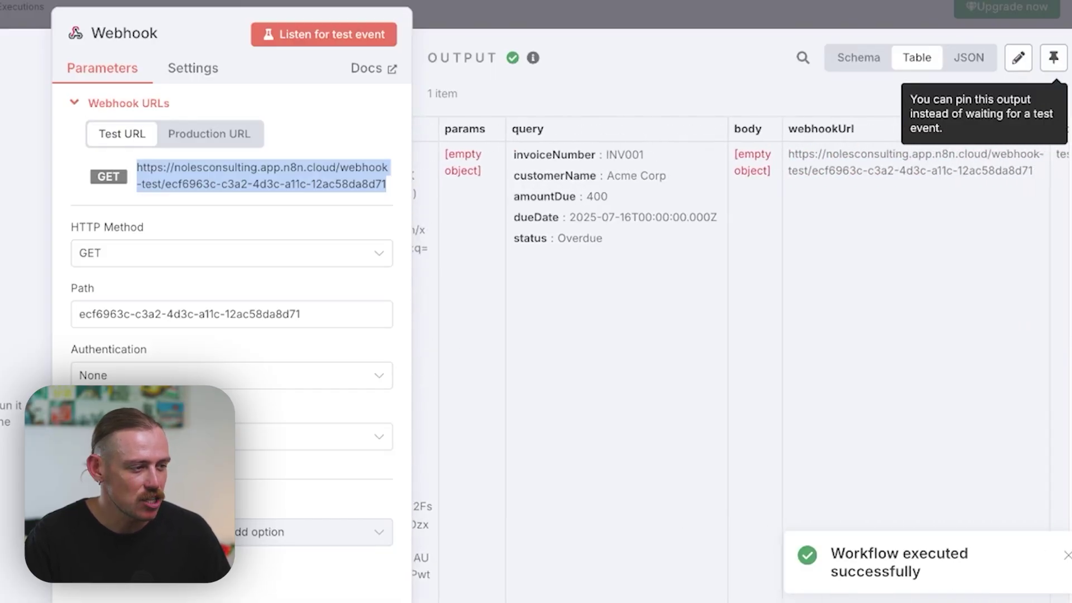
pyautogui.hscroll(1, 741, 360)
pyautogui.moveTo(595, 238); pyautogui.dragTo(598, 154)
pyautogui.press('Escape')
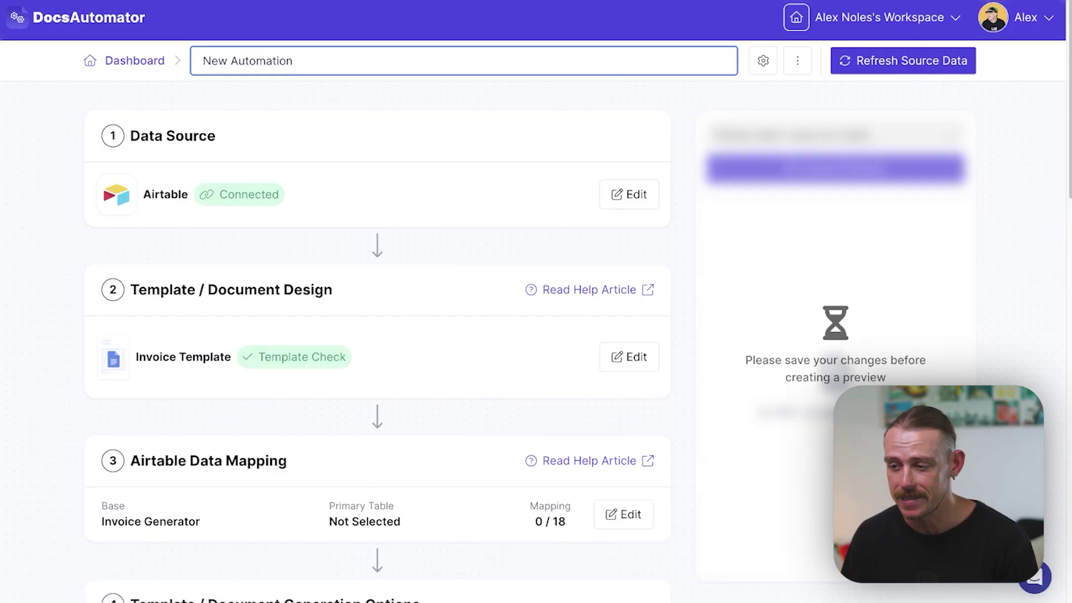
# Step: Open the Invoice Template page from the DocsAutomator automation
pyautogui.scroll(-1, 377, 335)
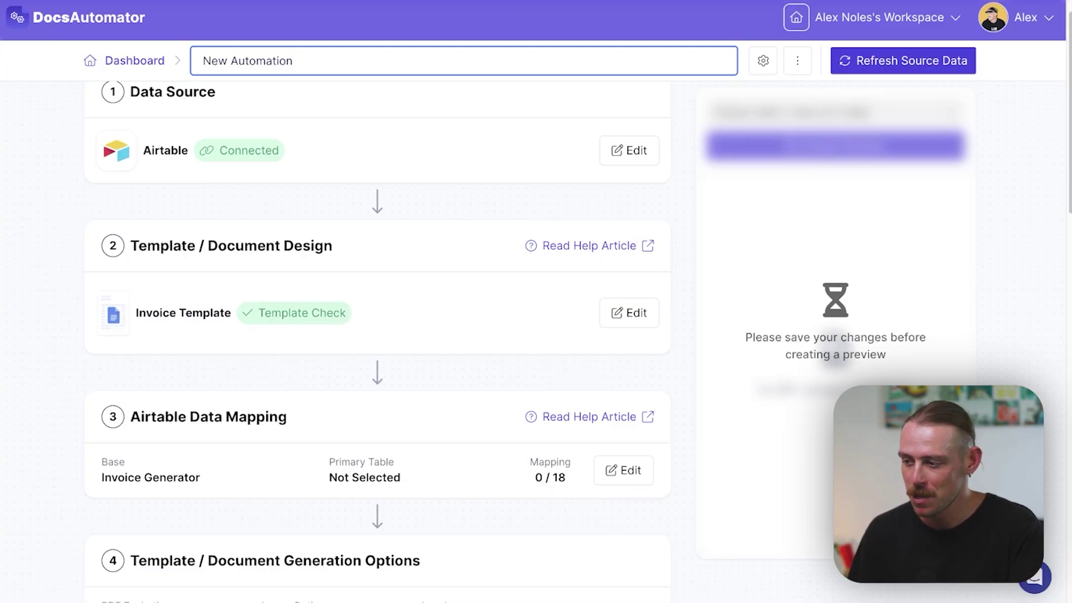
pyautogui.click(637, 324)
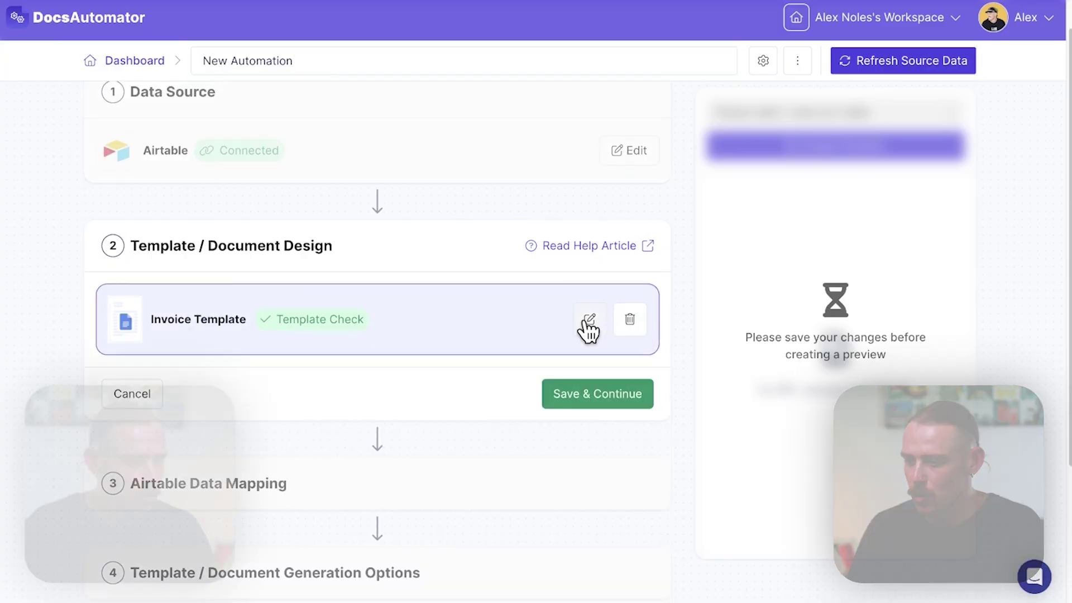
pyautogui.click(585, 326)
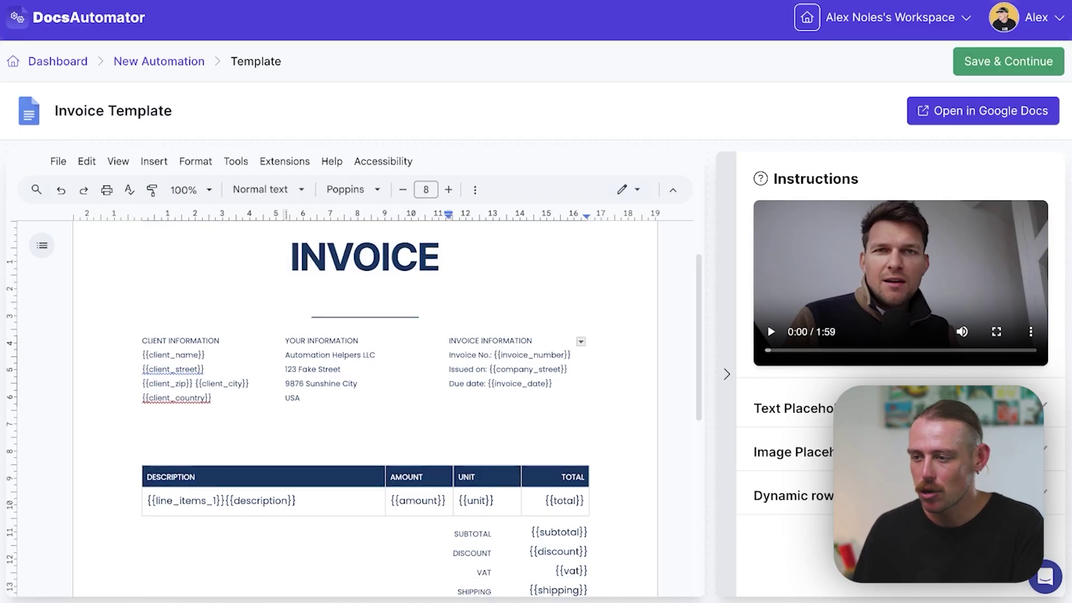
# Step: Review the {{client_name}} and other placeholders in the Invoice Template document, then save it
pyautogui.click(422, 376)
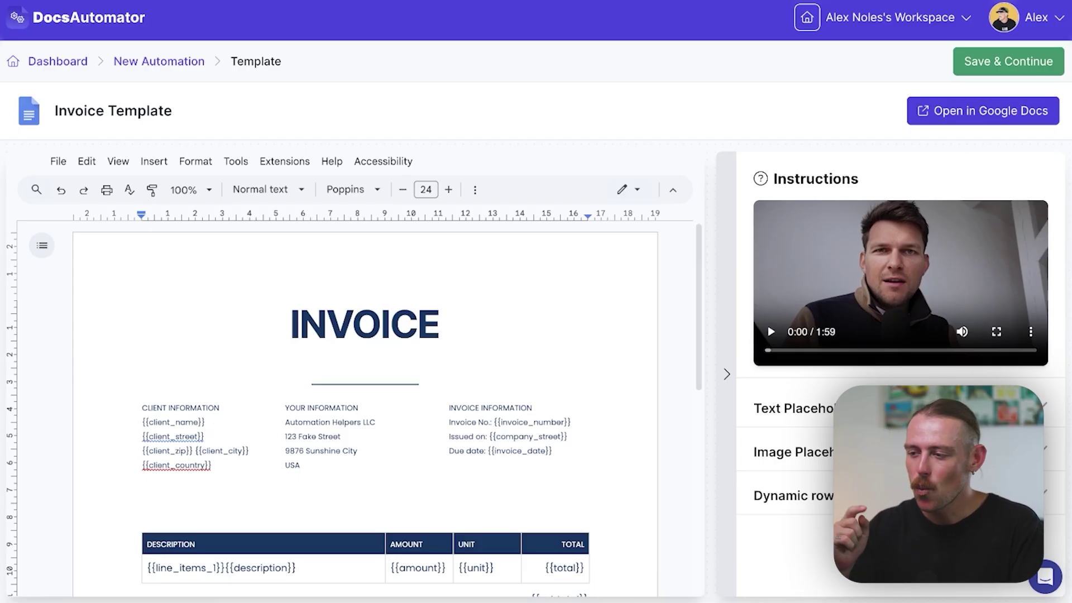
pyautogui.scroll(-2, 366, 407)
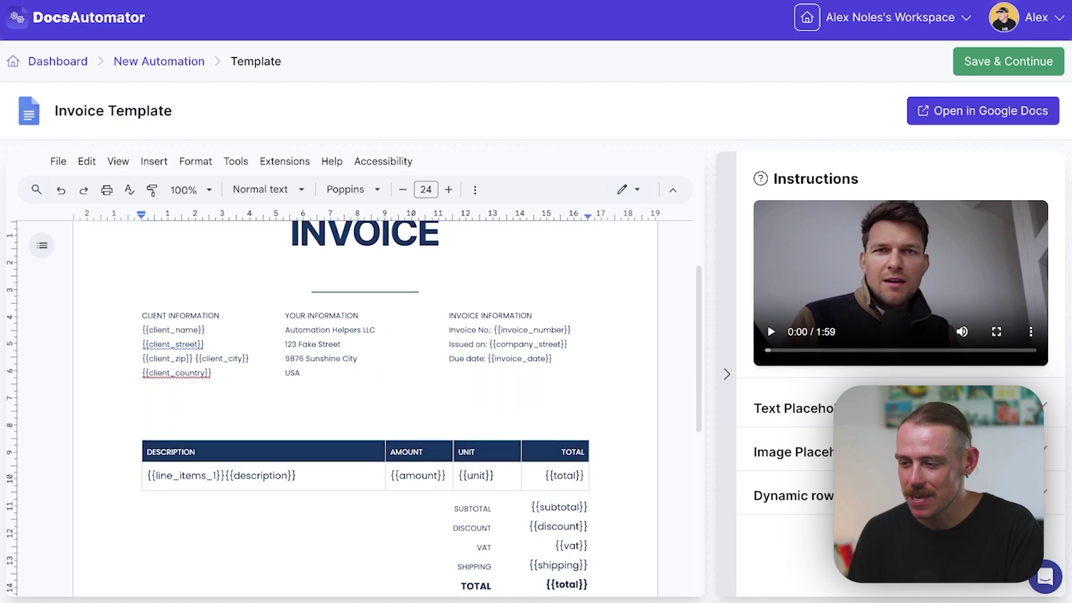
pyautogui.scroll(-1, 365, 407)
pyautogui.scroll(1, 365, 407)
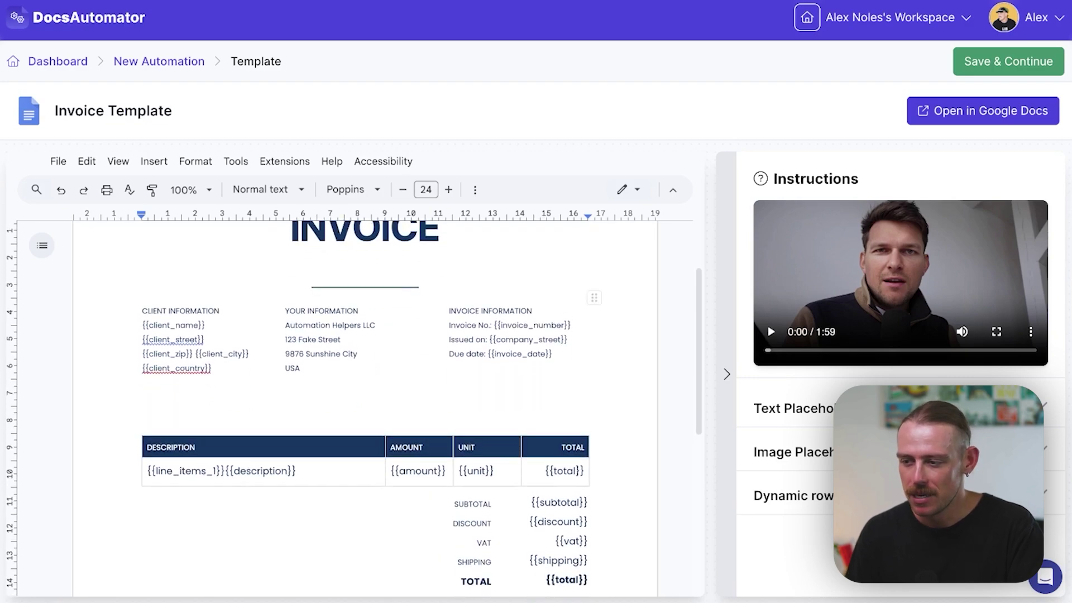
pyautogui.moveTo(205, 325); pyautogui.dragTo(142, 326)
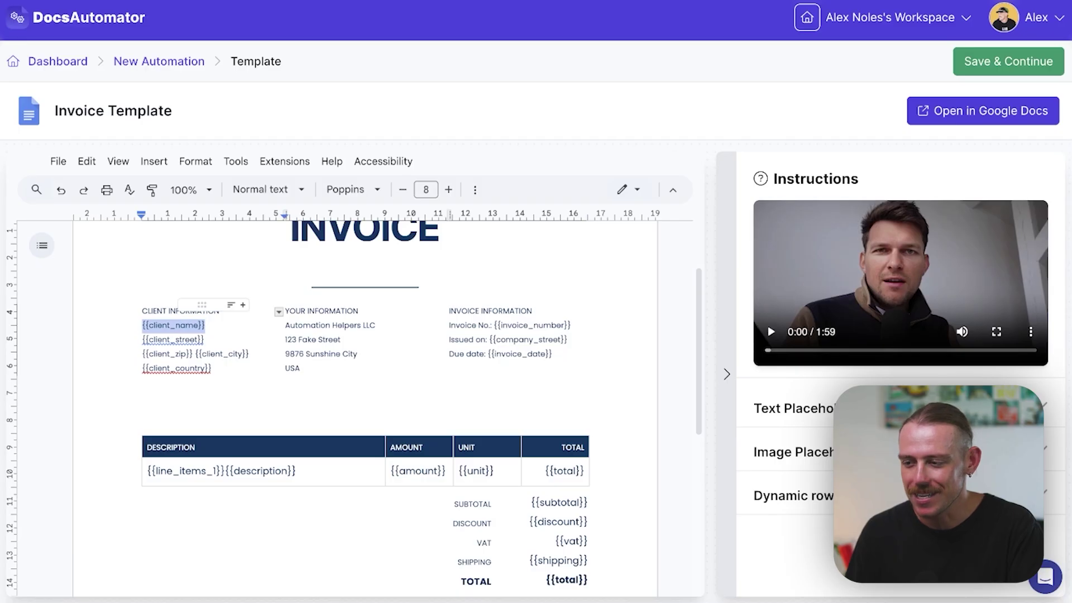
pyautogui.click(206, 325)
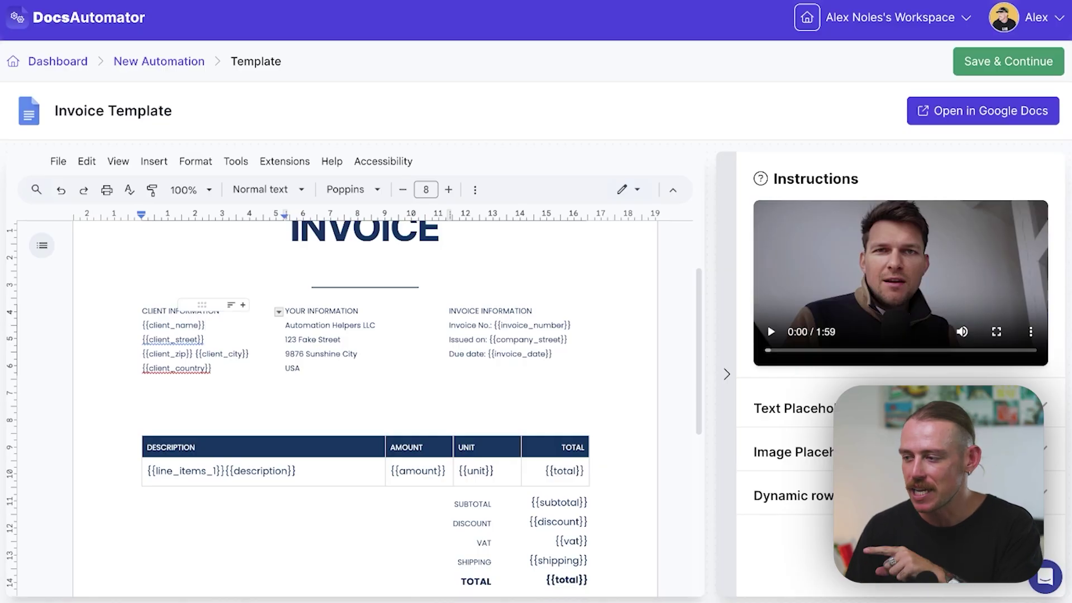
pyautogui.scroll(2, 366, 402)
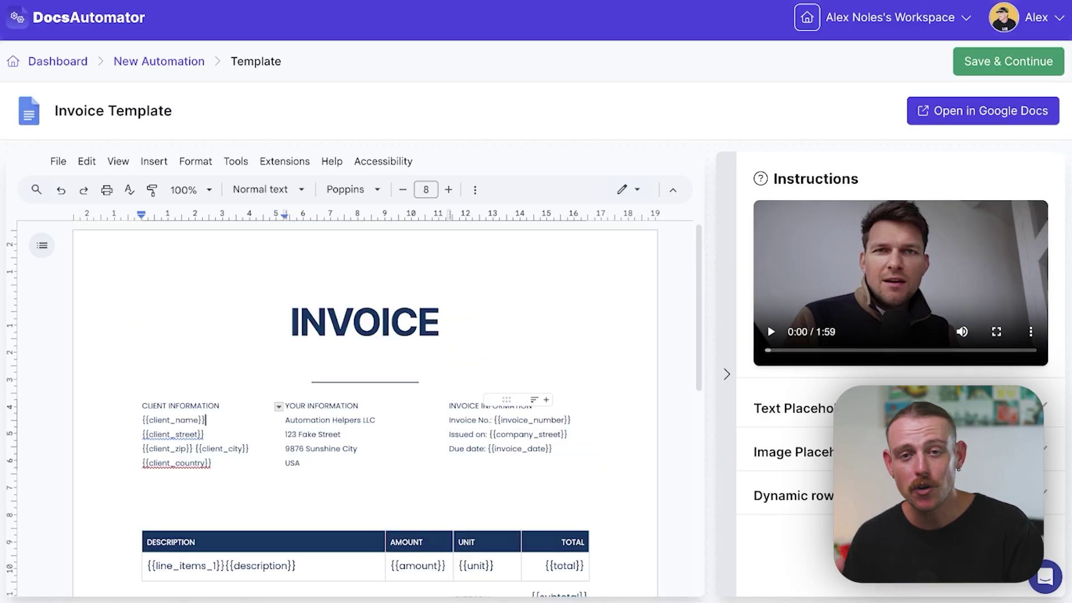
pyautogui.scroll(-5, 366, 402)
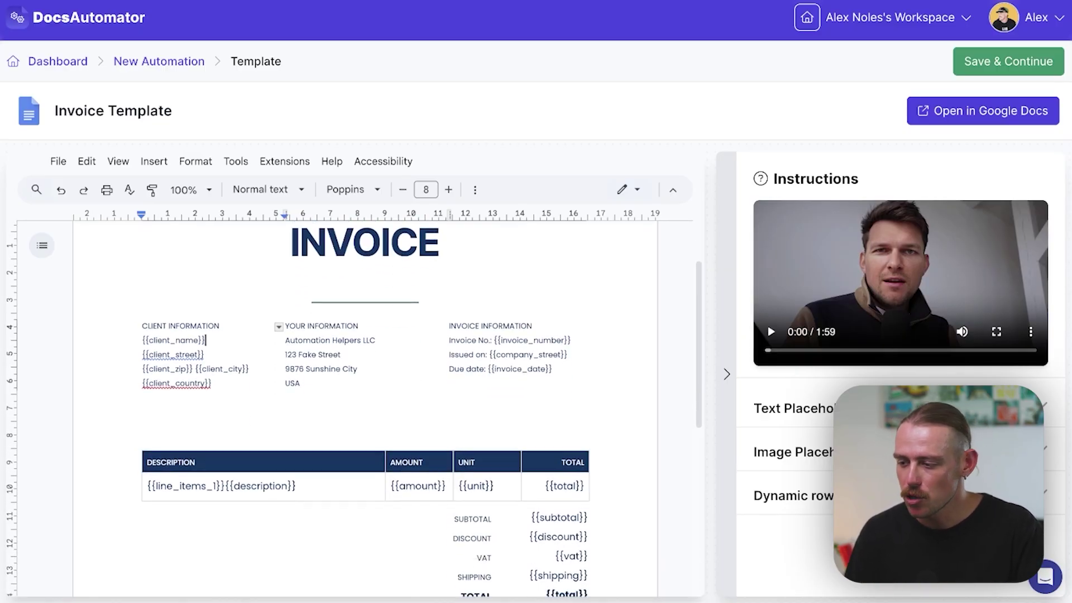
pyautogui.scroll(-1, 366, 402)
pyautogui.scroll(-3, 366, 402)
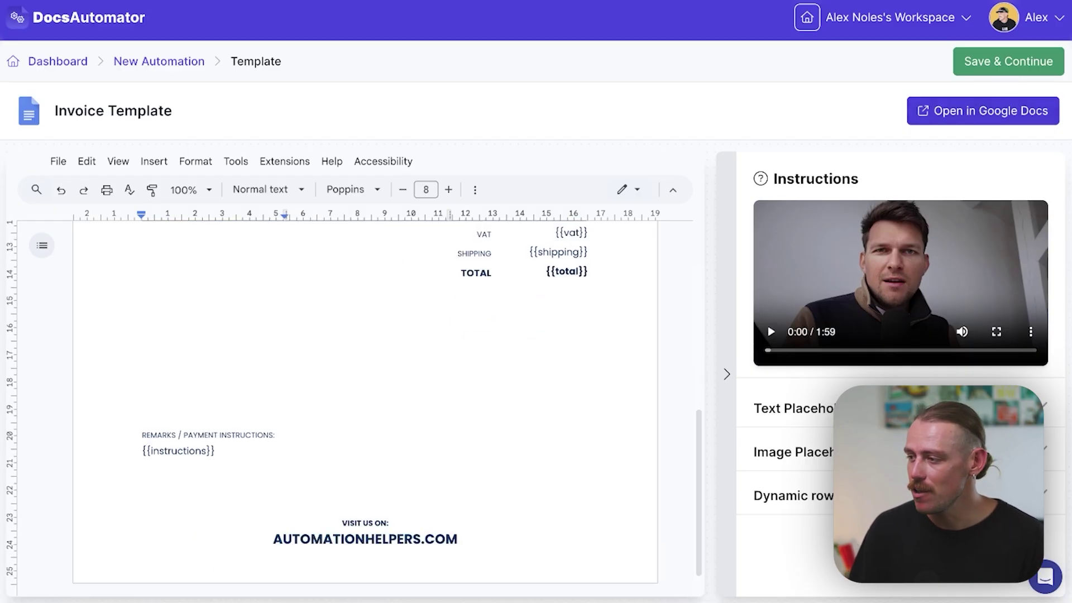
pyautogui.click(1005, 62)
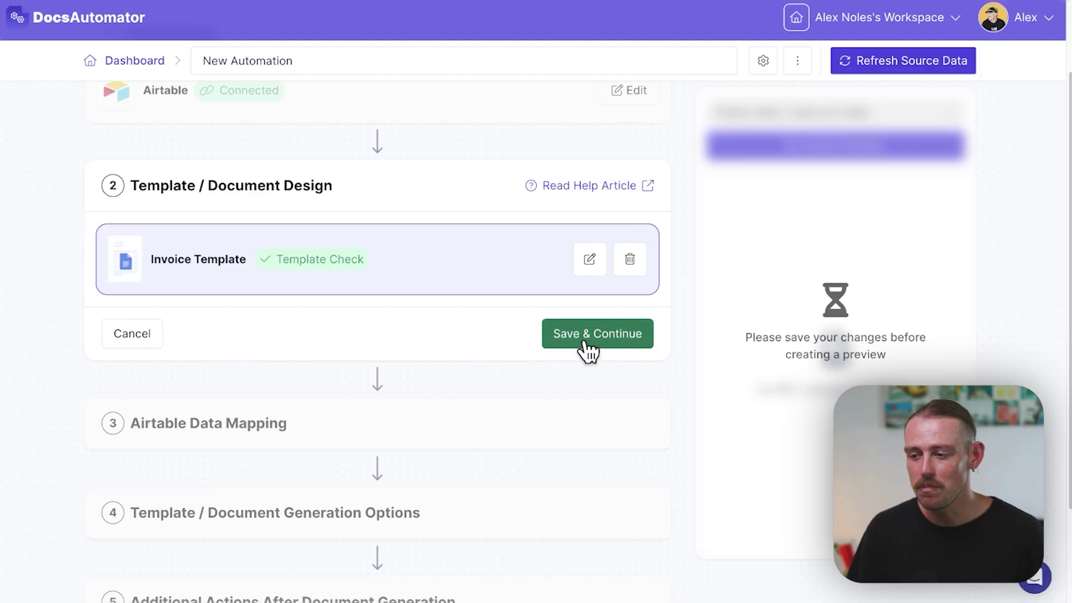
# Step: Set the primary table to Invoices and the document name field to Invoice Number
pyautogui.click(583, 338)
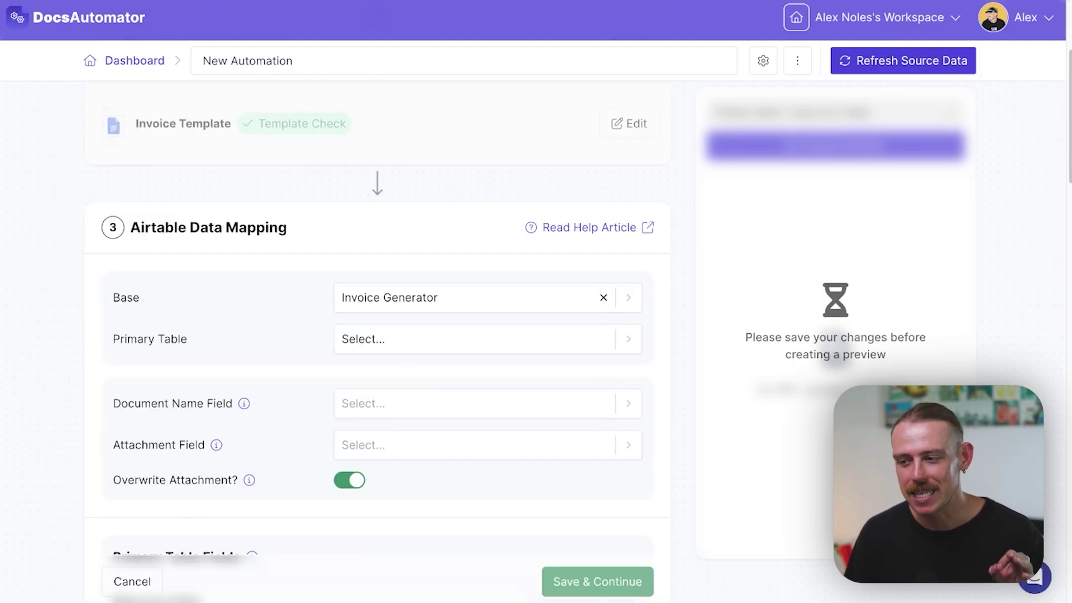
pyautogui.click(487, 339)
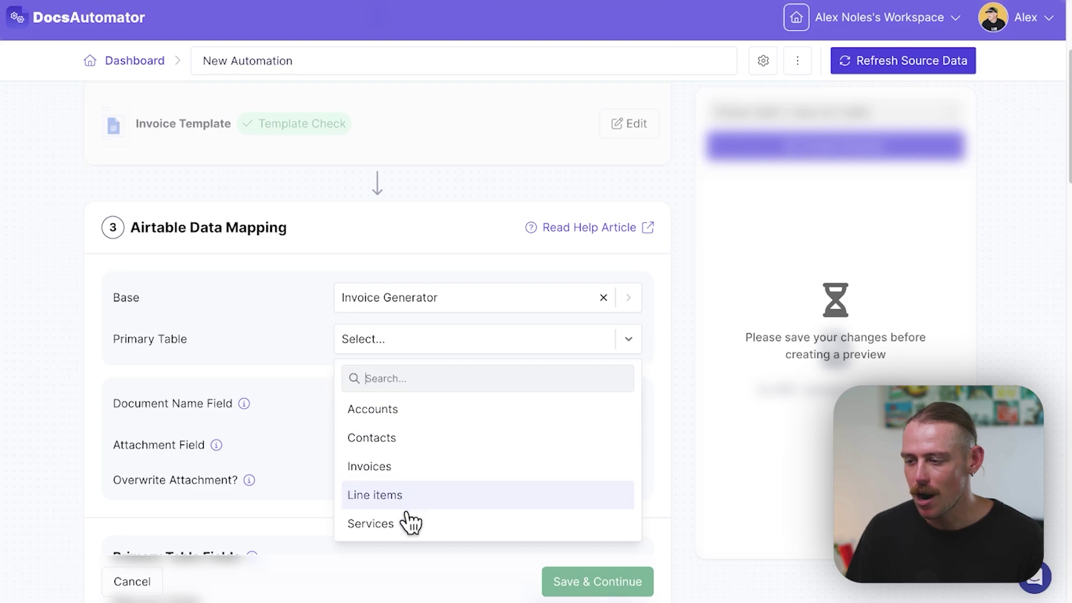
pyautogui.click(412, 453)
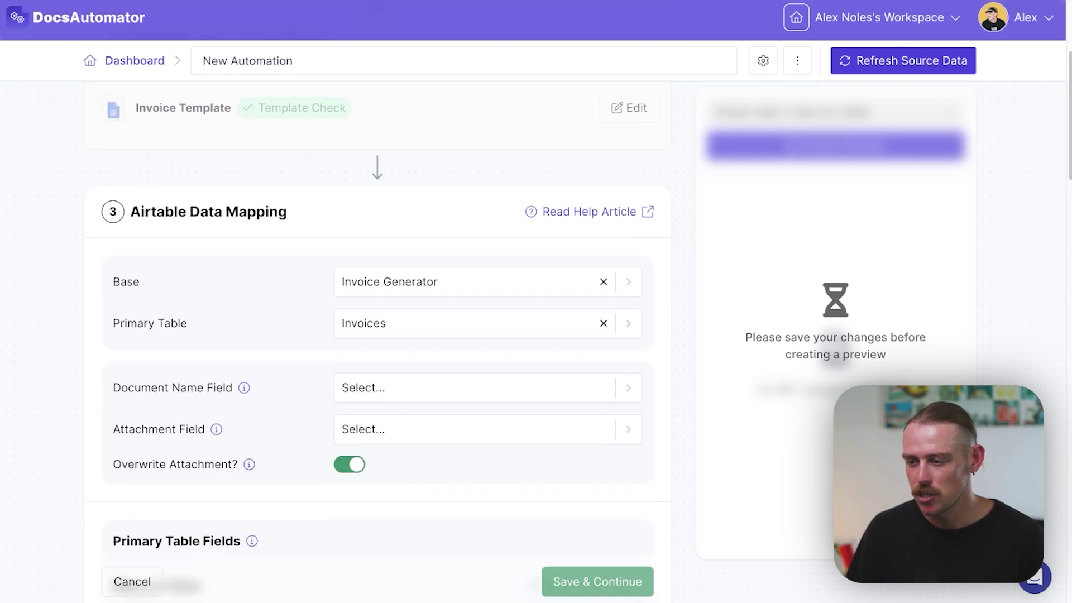
pyautogui.click(441, 388)
pyautogui.click(443, 493)
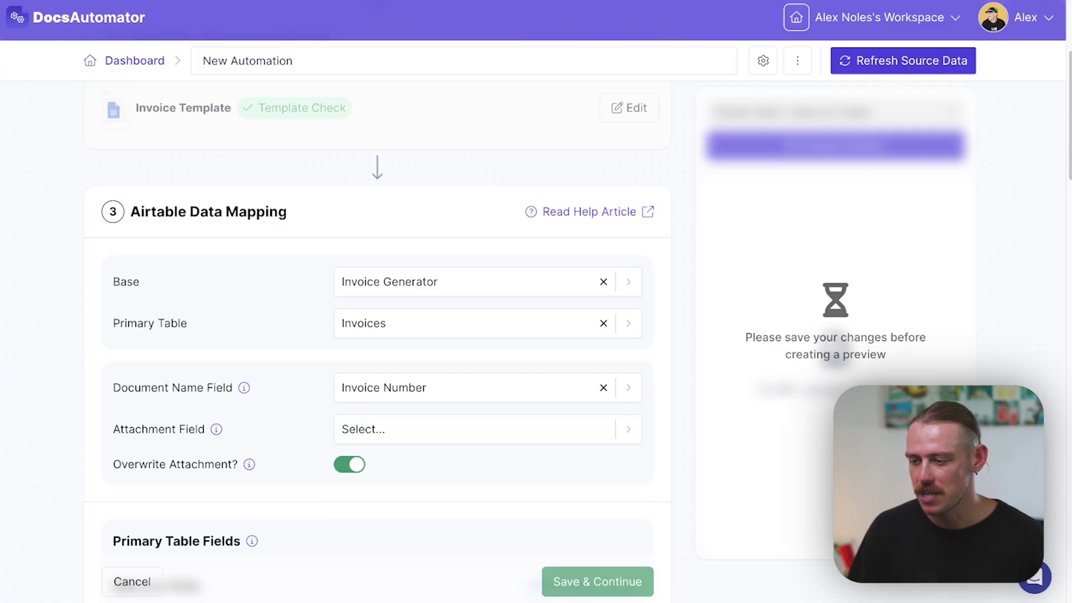
pyautogui.moveTo(244, 388)
pyautogui.scroll(-6, 377, 343)
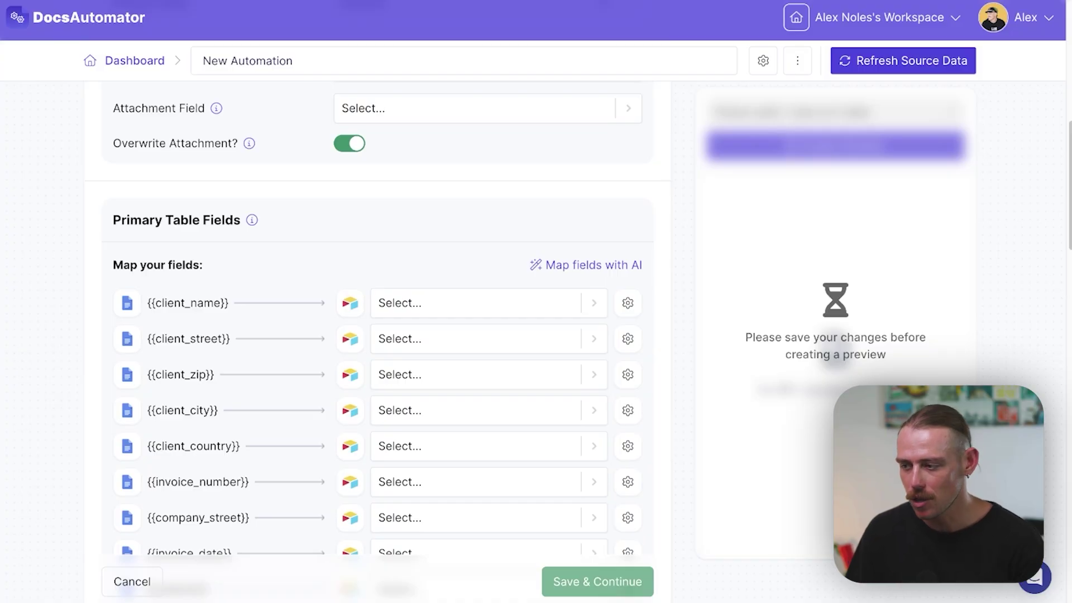
# Step: Map client_name to Account and client_street to Bill to Address
pyautogui.click(594, 303)
pyautogui.click(406, 373)
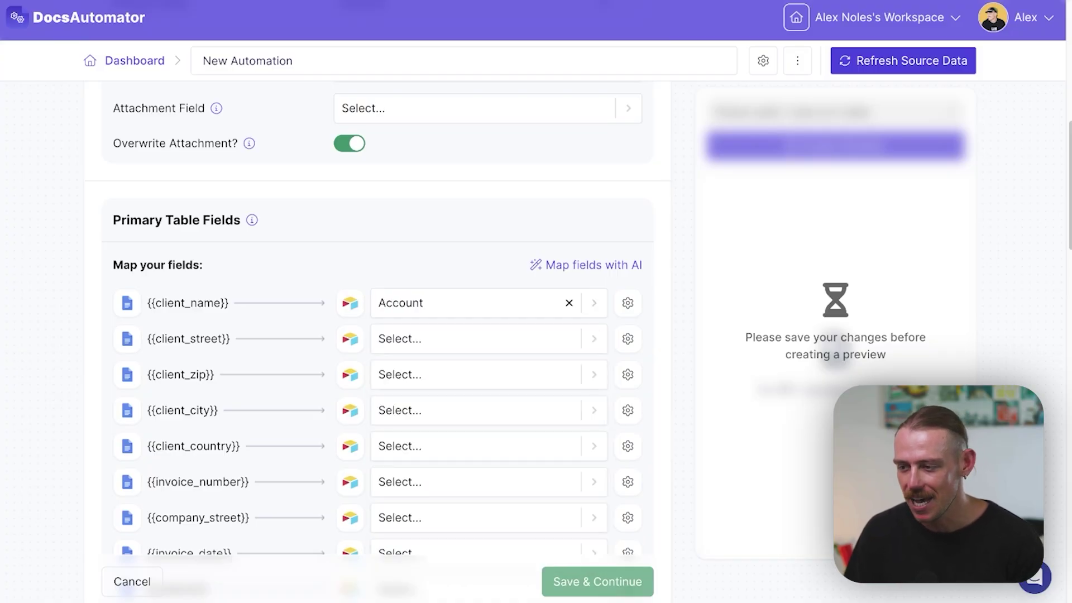
pyautogui.click(593, 338)
pyautogui.scroll(-1, 476, 438)
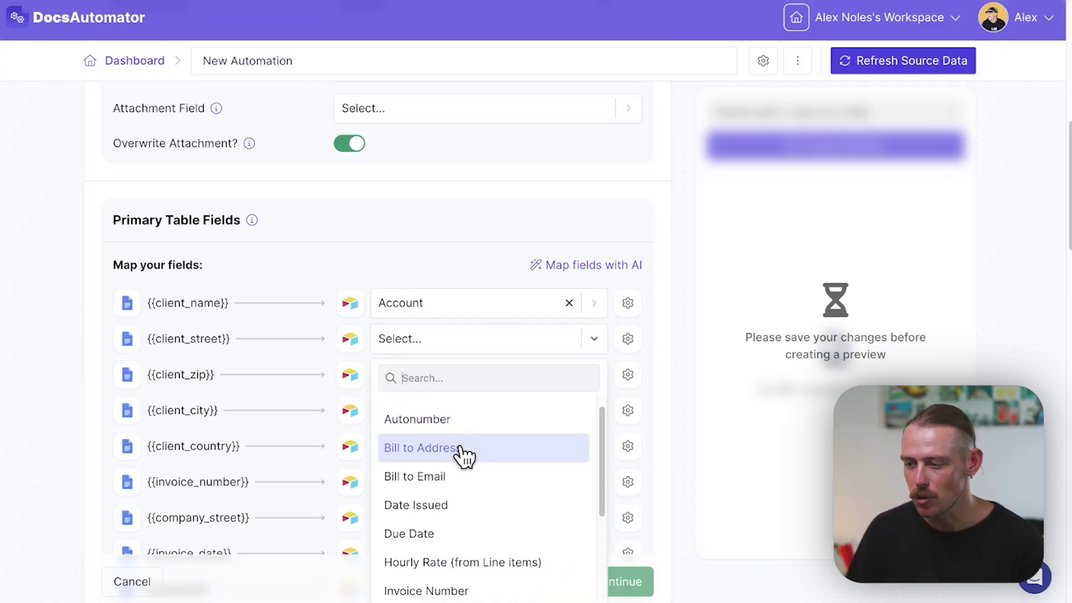
pyautogui.click(464, 457)
pyautogui.scroll(-3, 377, 335)
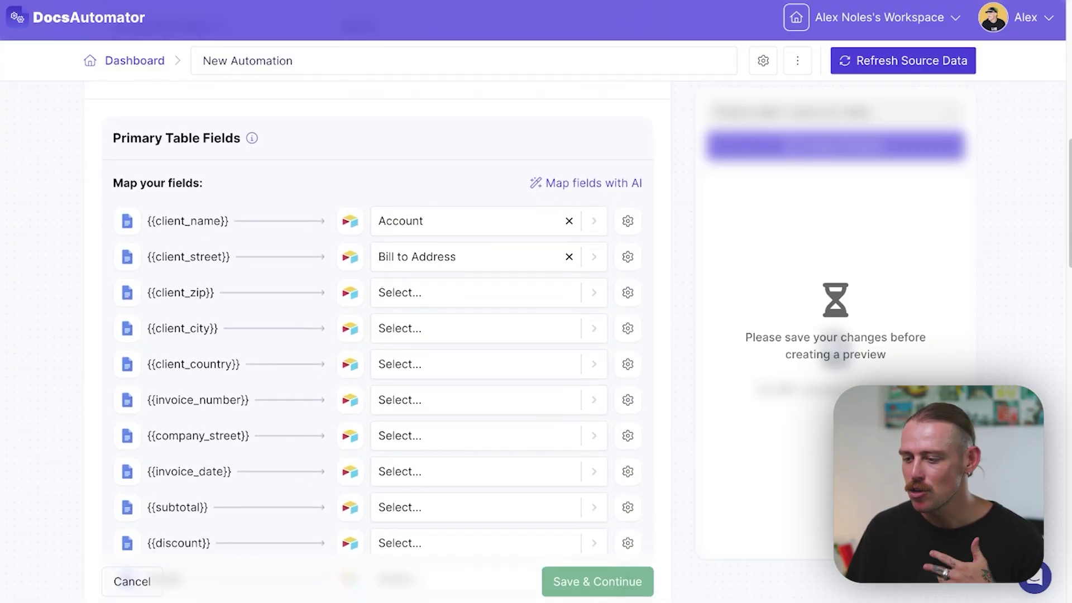
pyautogui.scroll(-1, 377, 335)
pyautogui.scroll(-8, 377, 335)
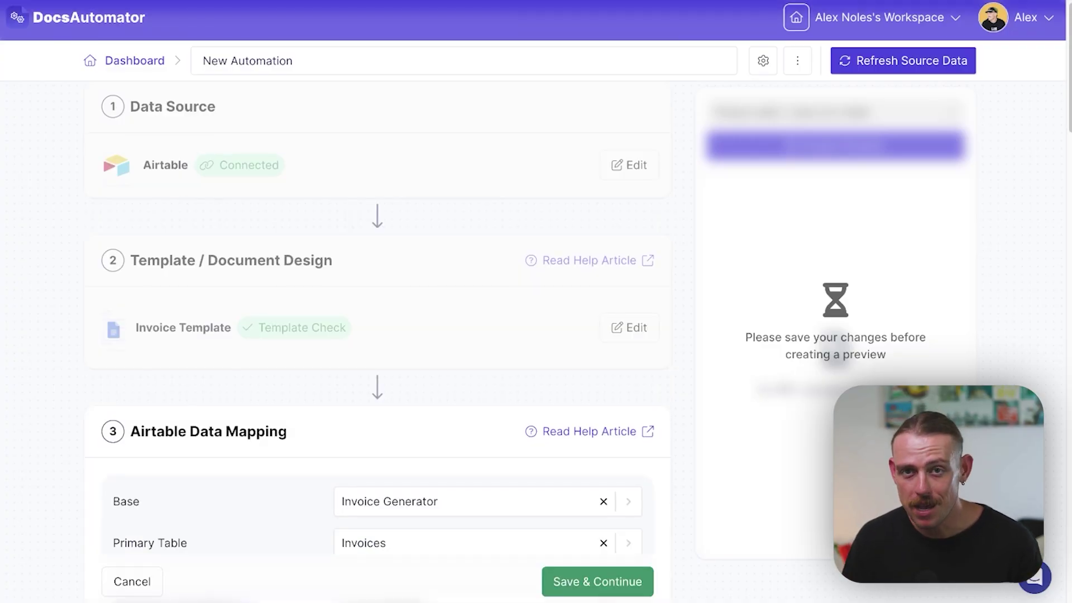
# Step: Attach generated PDFs to the Invoice field, map Bill to Address, Autonumber, Date Issued and Total Amount, then save
pyautogui.scroll(-3, 377, 336)
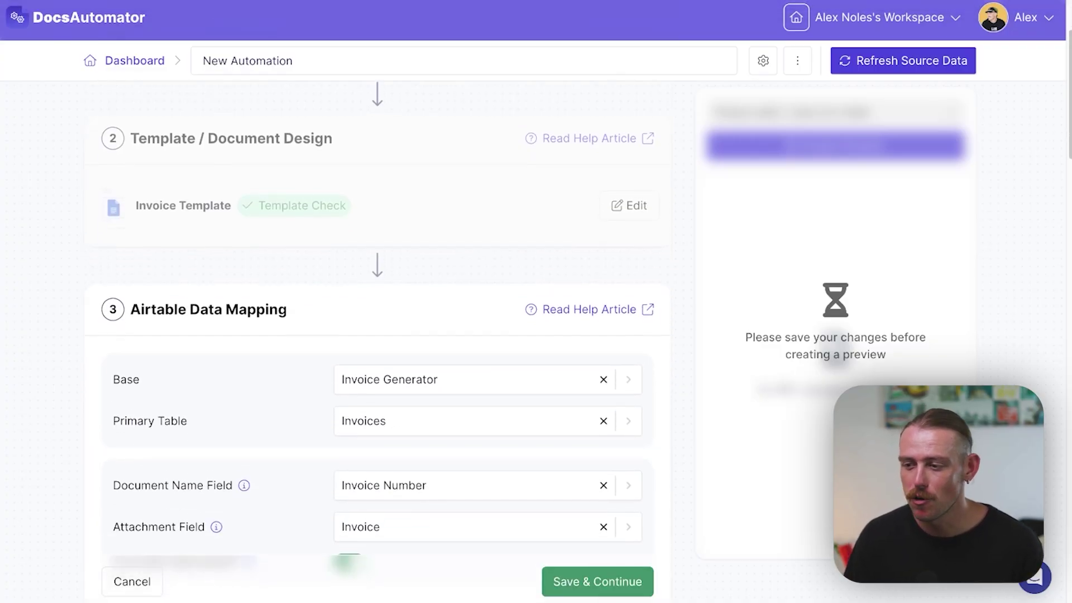
pyautogui.scroll(-3, 377, 335)
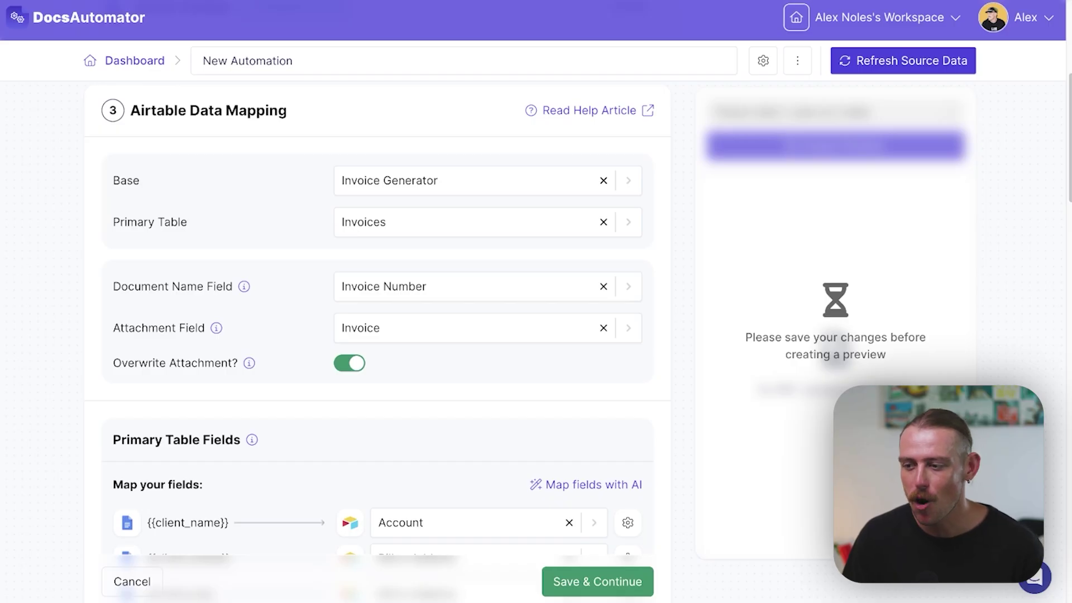
pyautogui.scroll(-1, 377, 335)
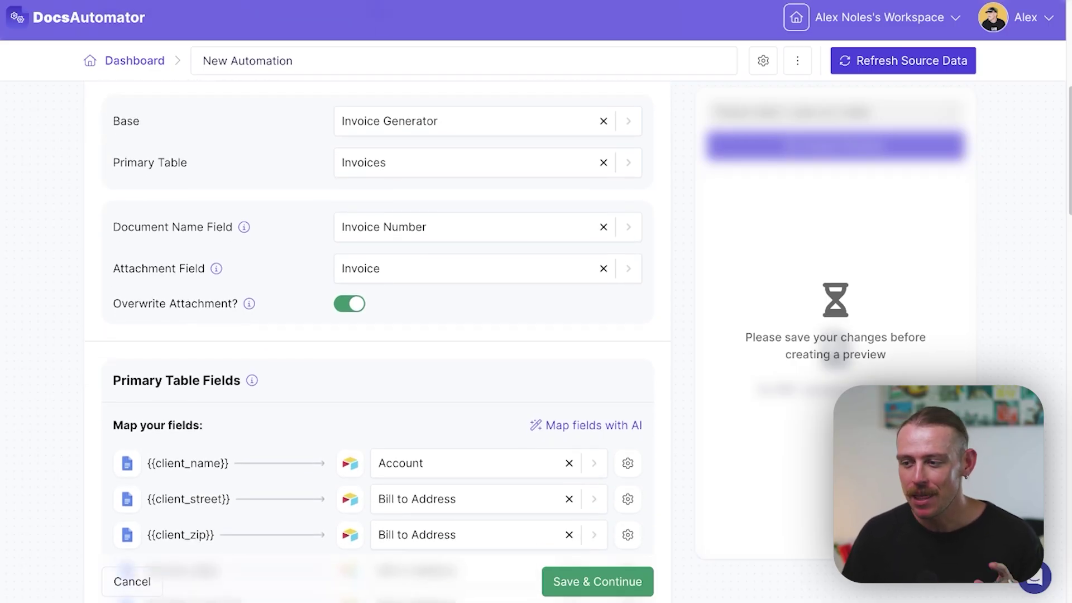
pyautogui.moveTo(216, 269)
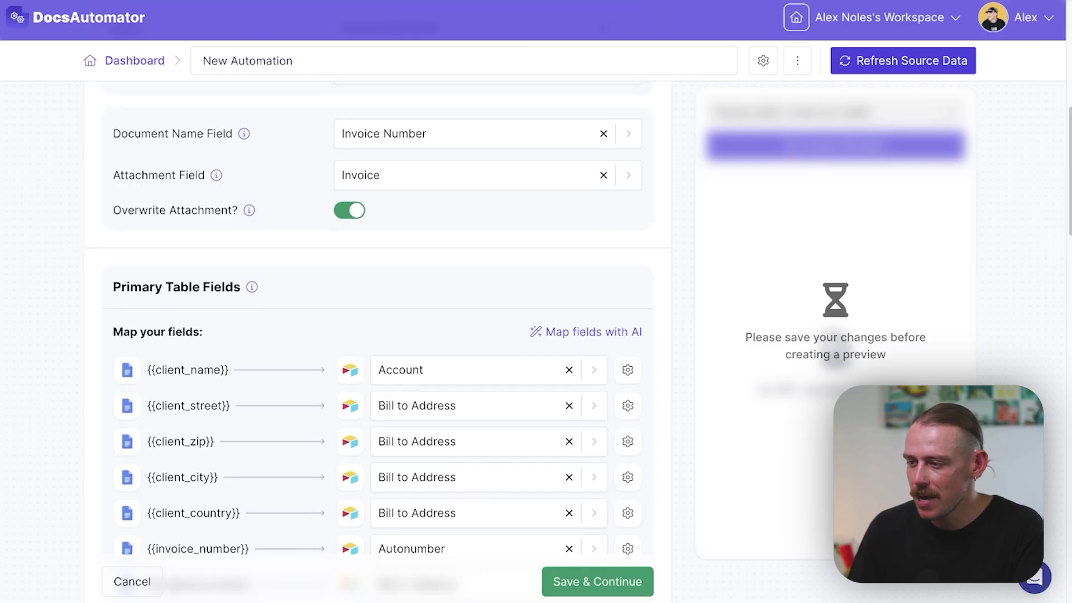
pyautogui.scroll(-4, 377, 335)
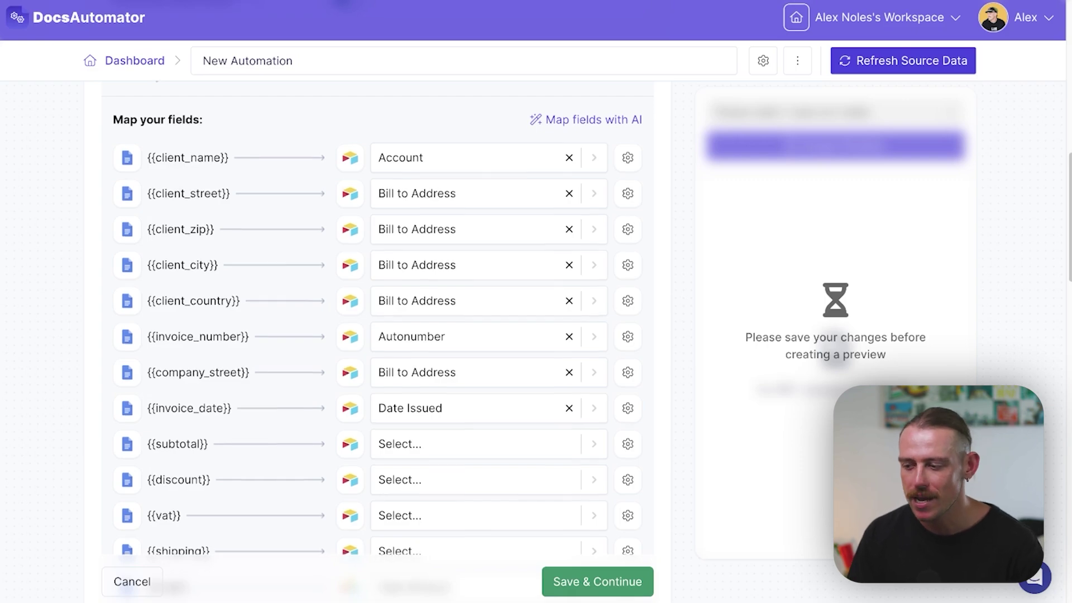
pyautogui.scroll(-7, 377, 335)
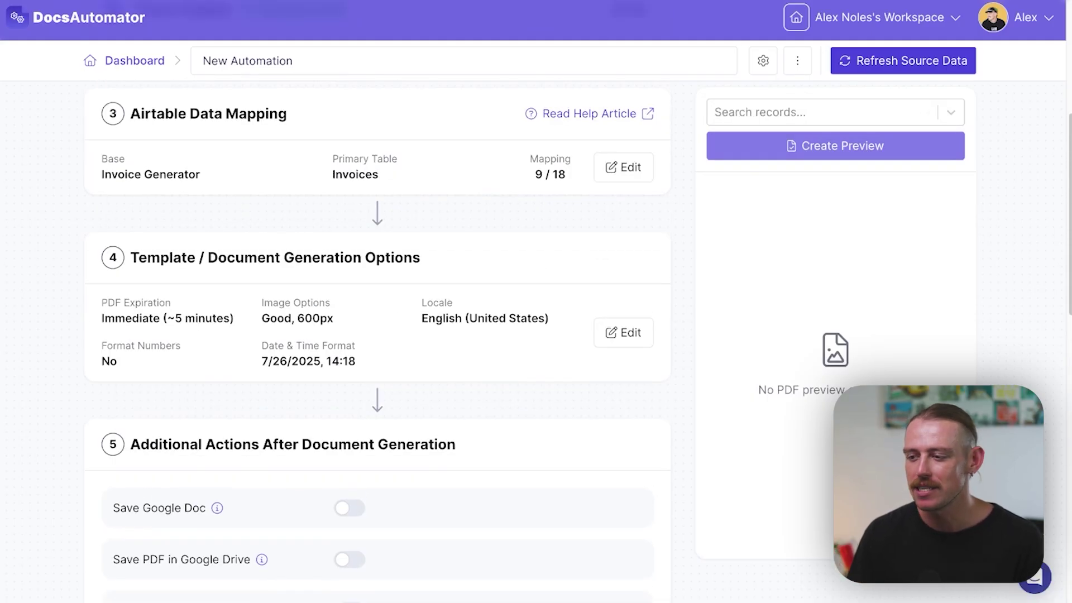
# Step: Turn on Send Email after document generation
pyautogui.moveTo(356, 361); pyautogui.dragTo(108, 302)
pyautogui.scroll(-2, 108, 302)
pyautogui.scroll(-2, 378, 340)
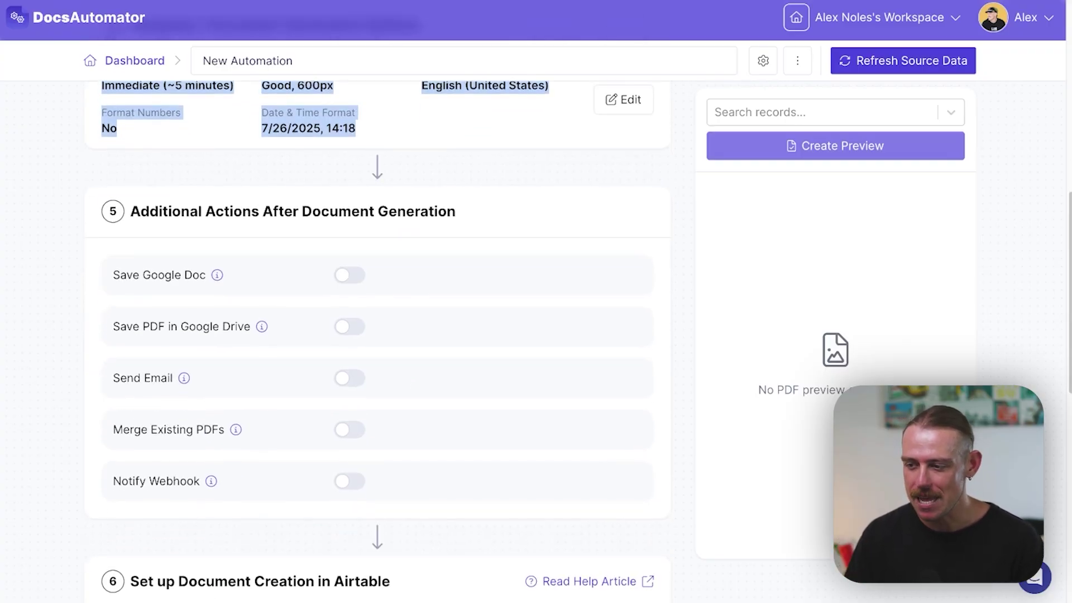
pyautogui.click(351, 379)
pyautogui.scroll(-3, 357, 402)
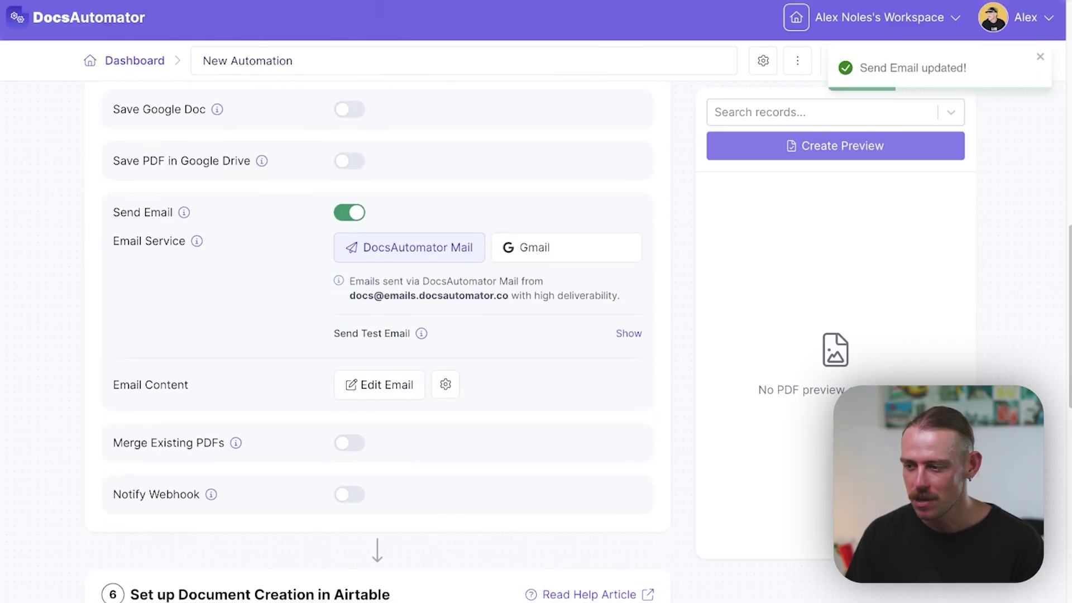
# Step: Send the email through Gmail with a connected Gmail account, and open the email editor
pyautogui.click(555, 260)
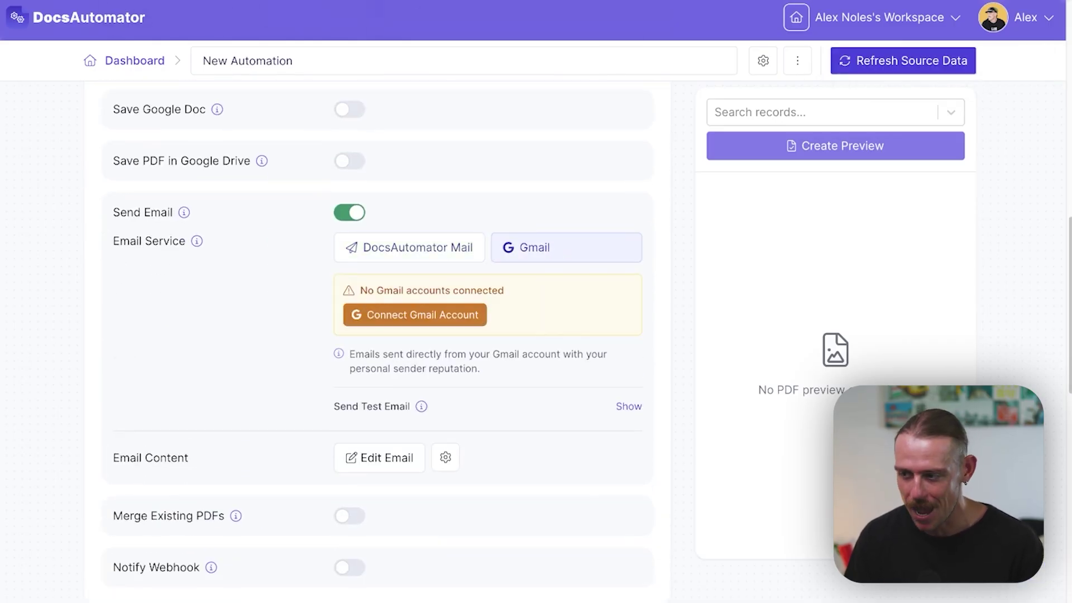
pyautogui.click(472, 327)
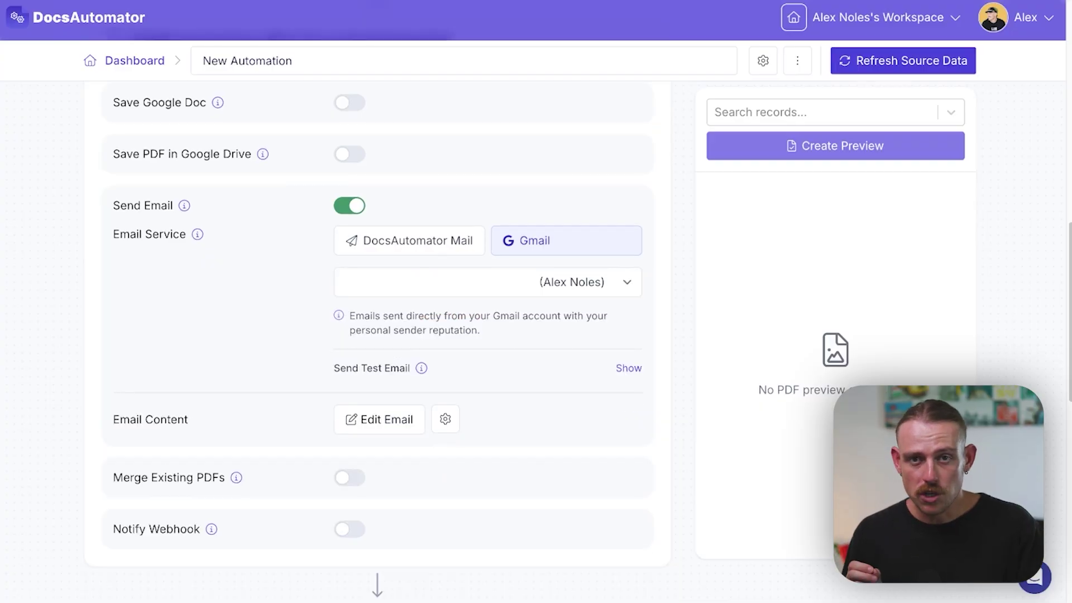
pyautogui.click(380, 424)
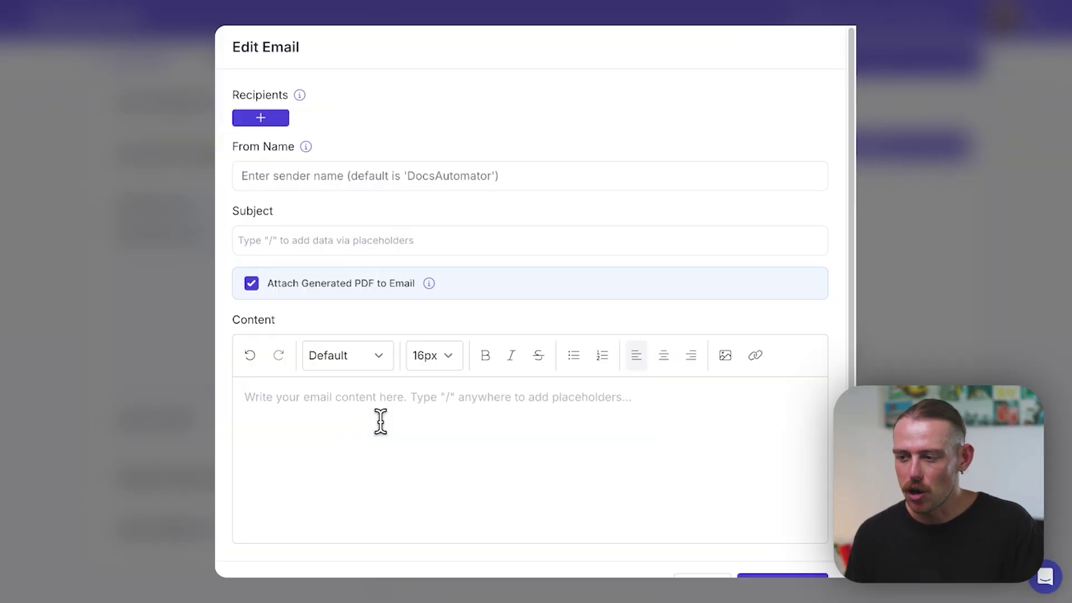
# Step: Review the recipient, sender name and body fields, and save the email settings
pyautogui.click(282, 124)
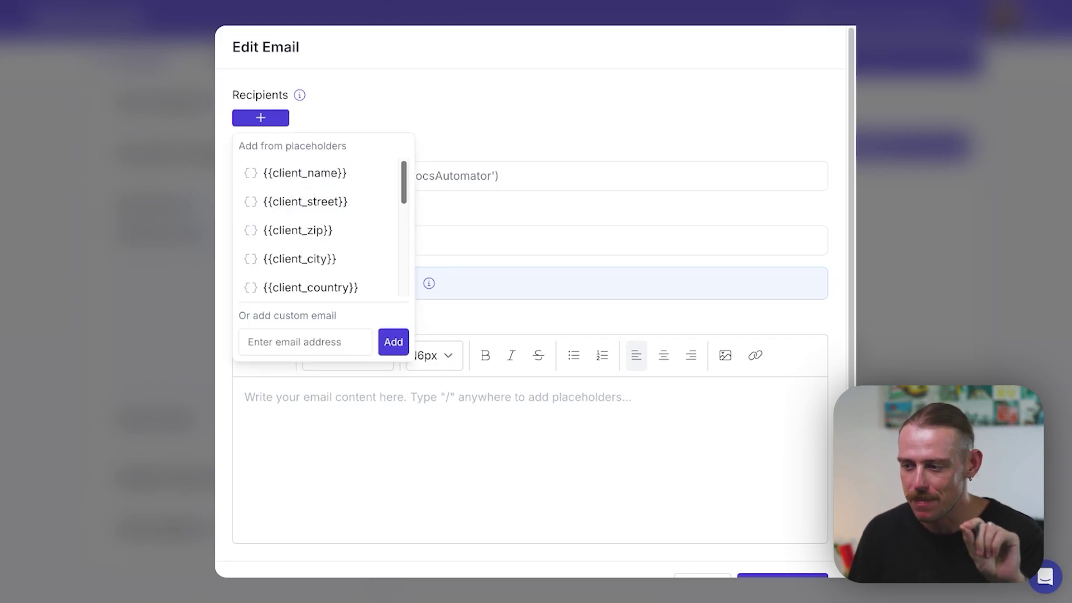
pyautogui.scroll(-5, 279, 268)
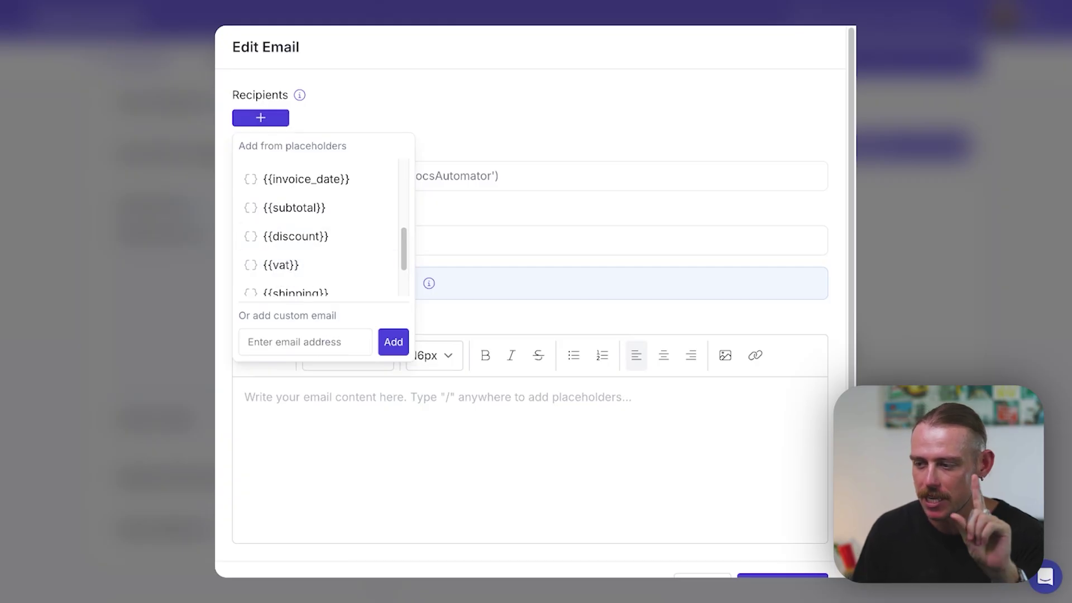
pyautogui.press('Escape')
pyautogui.click(242, 176)
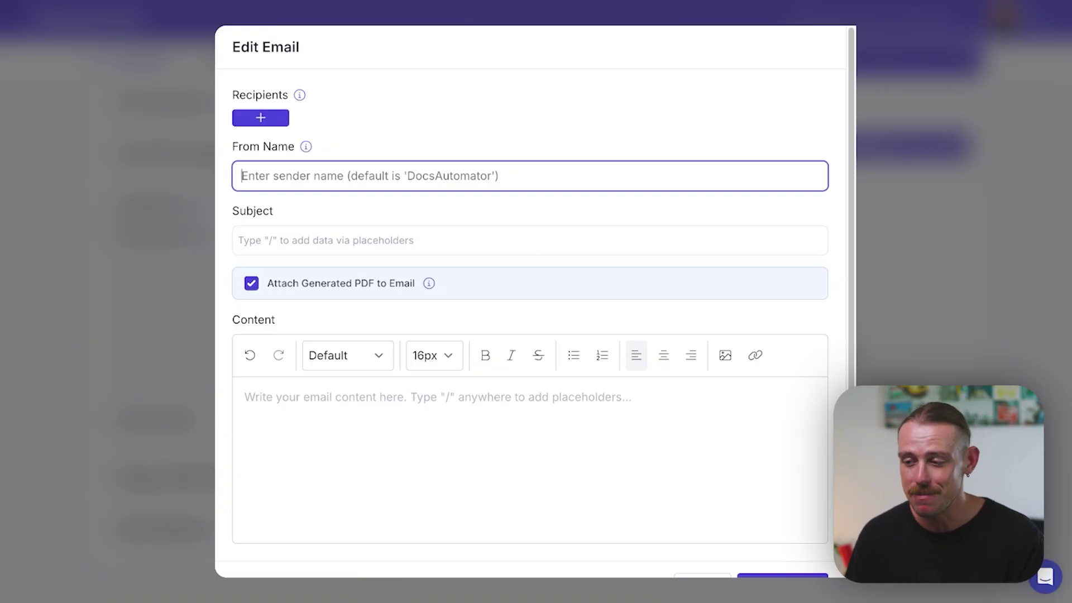
pyautogui.click(245, 397)
pyautogui.scroll(-1, 531, 302)
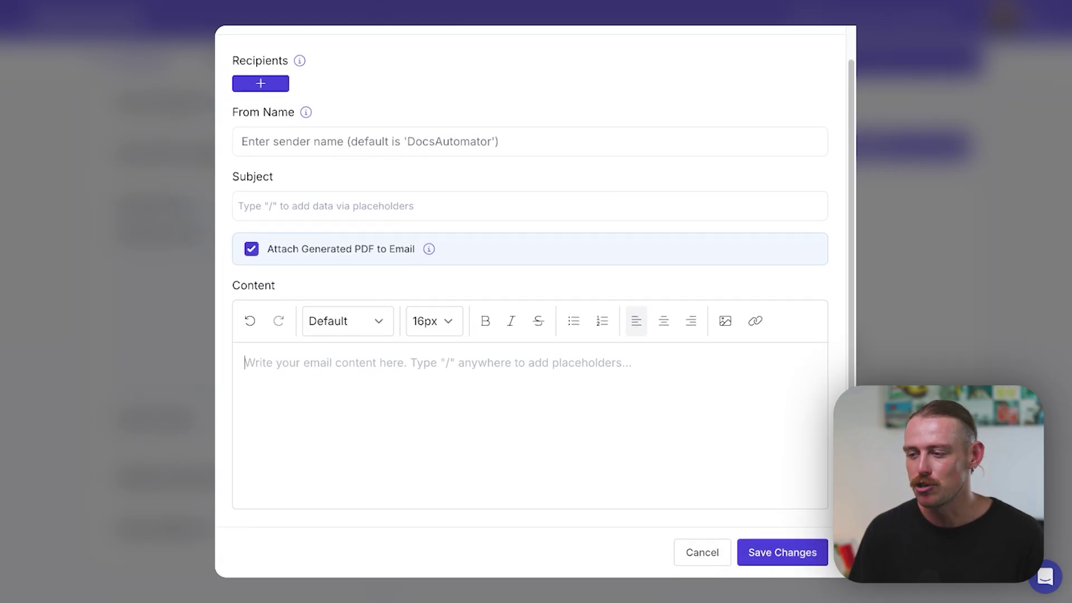
pyautogui.click(761, 559)
# Step: Copy the Airtable automation script code from step 6
pyautogui.scroll(-3, 378, 313)
pyautogui.scroll(-5, 474, 472)
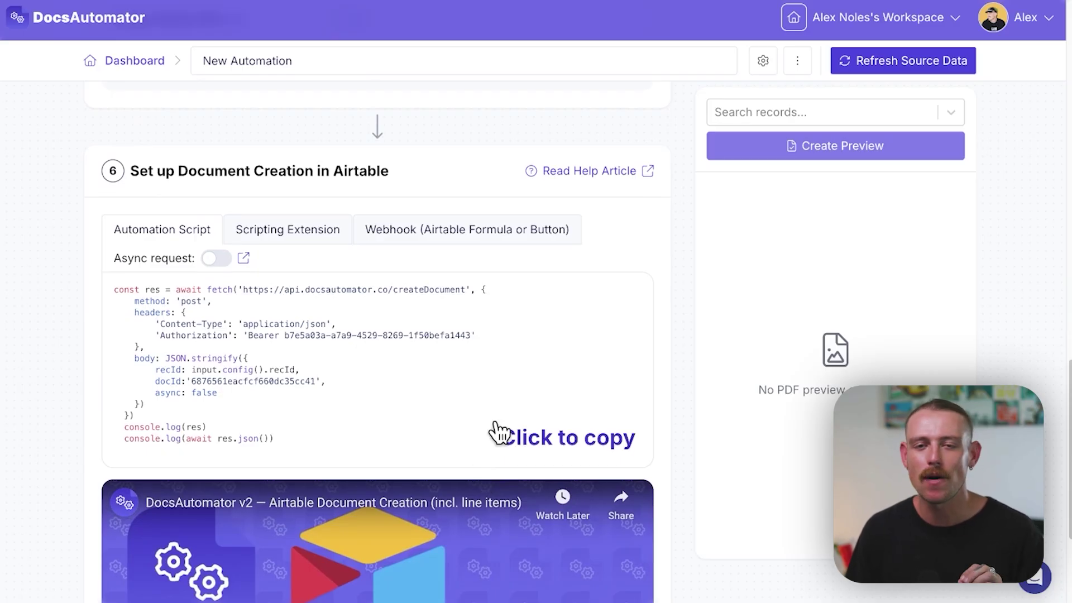
pyautogui.click(575, 451)
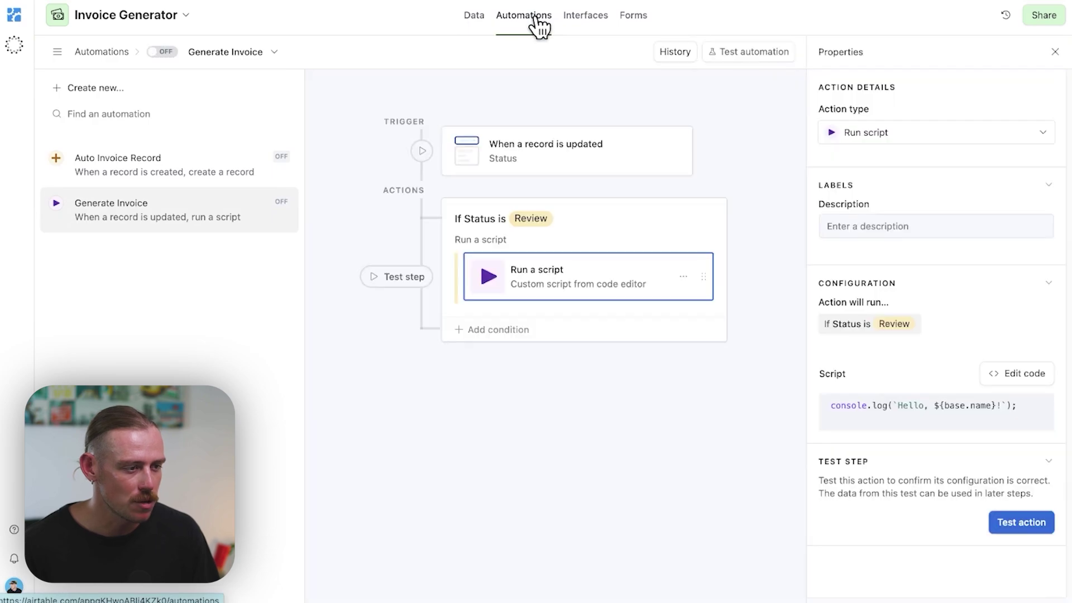
# Step: Create an automation triggered when a record is created in the Invoices table
pyautogui.click(103, 91)
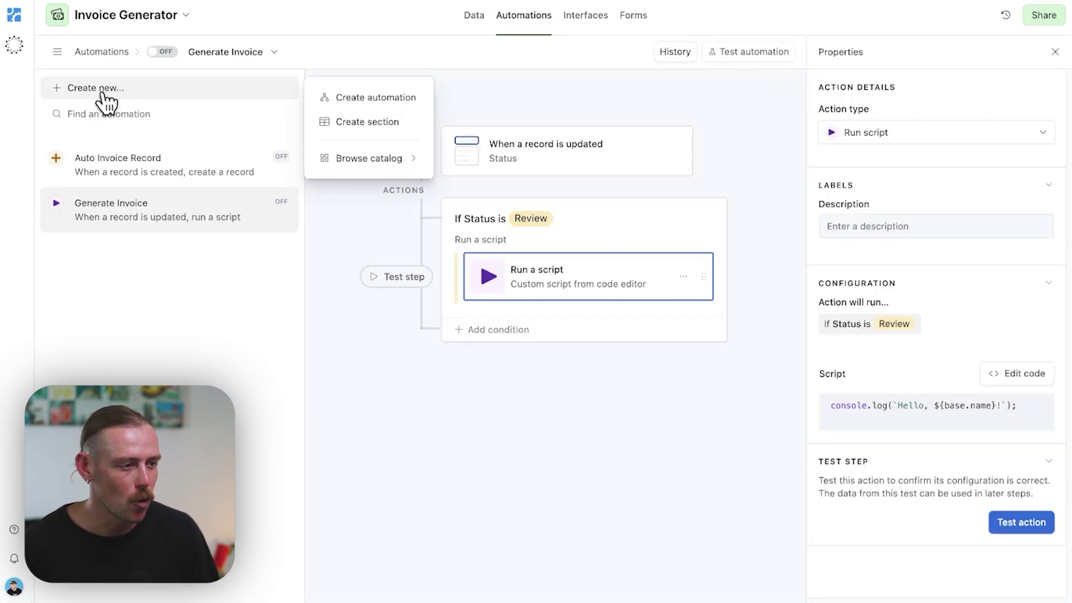
pyautogui.click(385, 99)
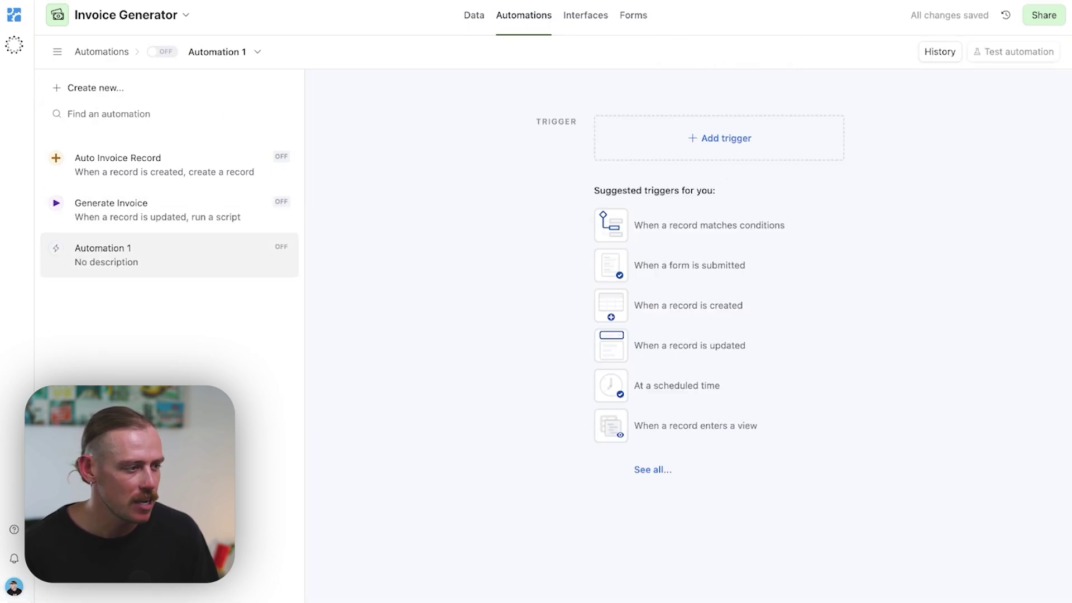
pyautogui.click(722, 147)
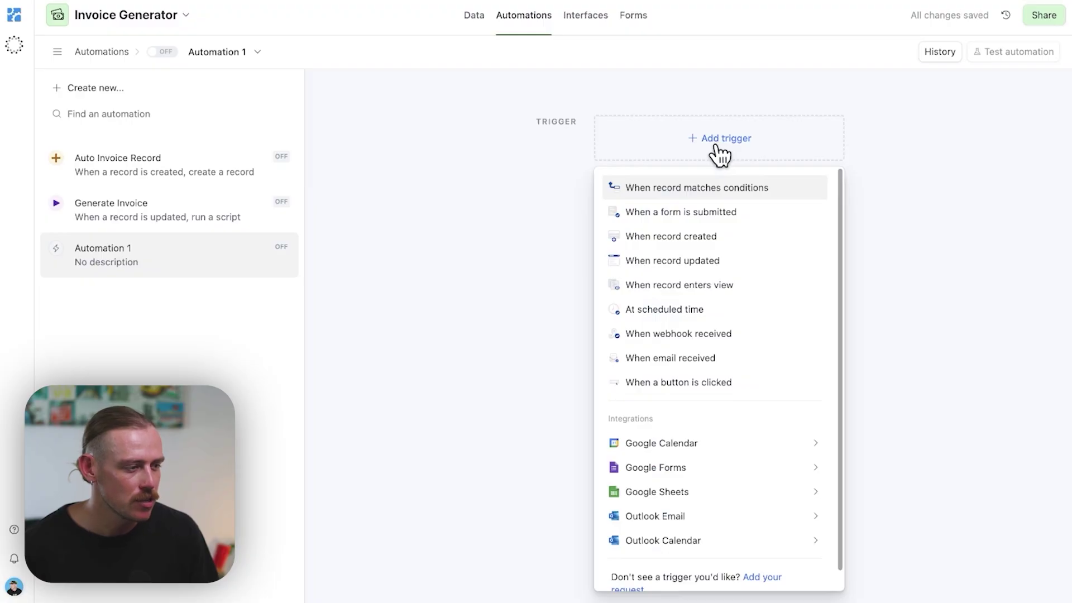
pyautogui.click(719, 238)
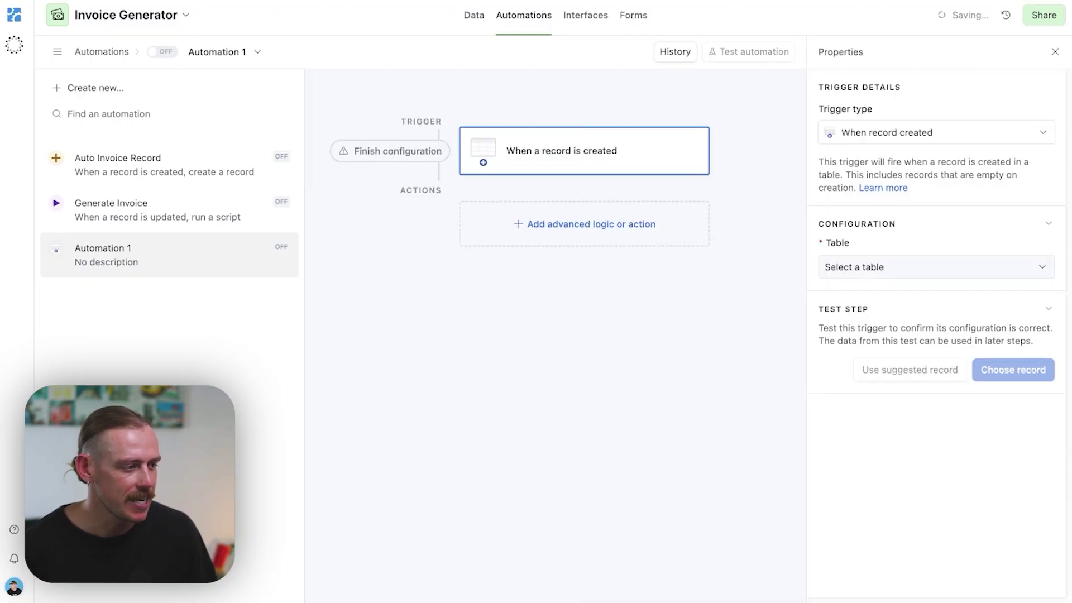
pyautogui.click(910, 267)
pyautogui.click(866, 418)
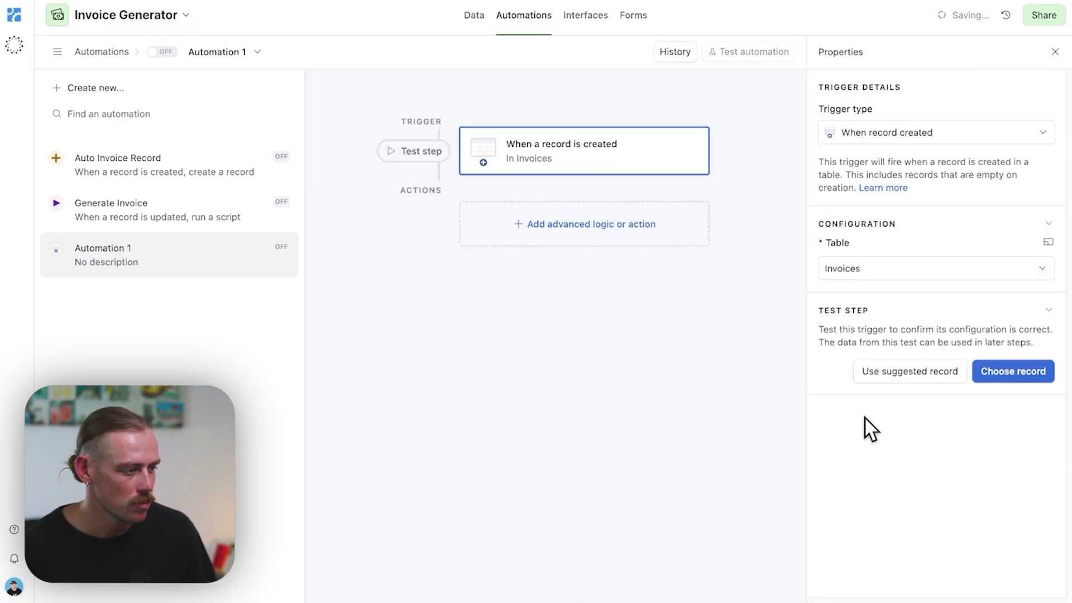
# Step: Add a Run a script action with the DocsAutomator code and test it
pyautogui.click(577, 226)
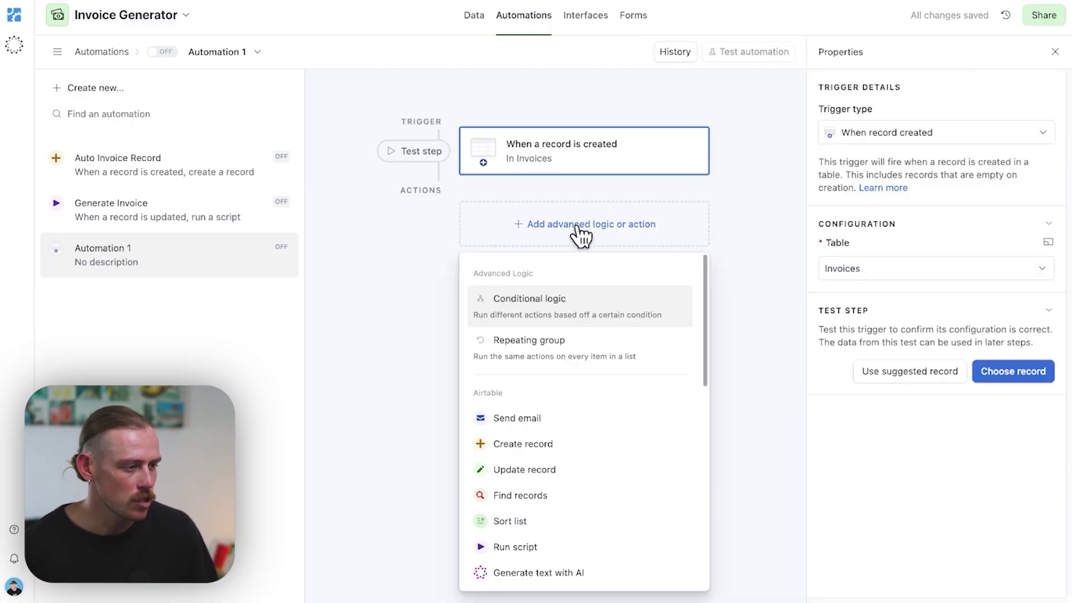
pyautogui.click(539, 547)
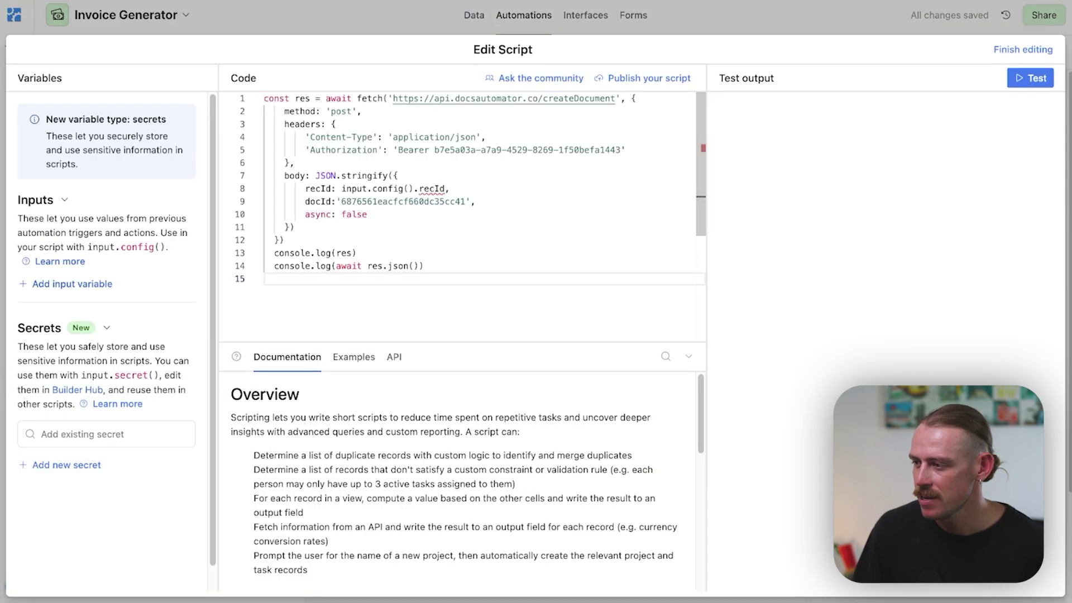
pyautogui.click(1030, 79)
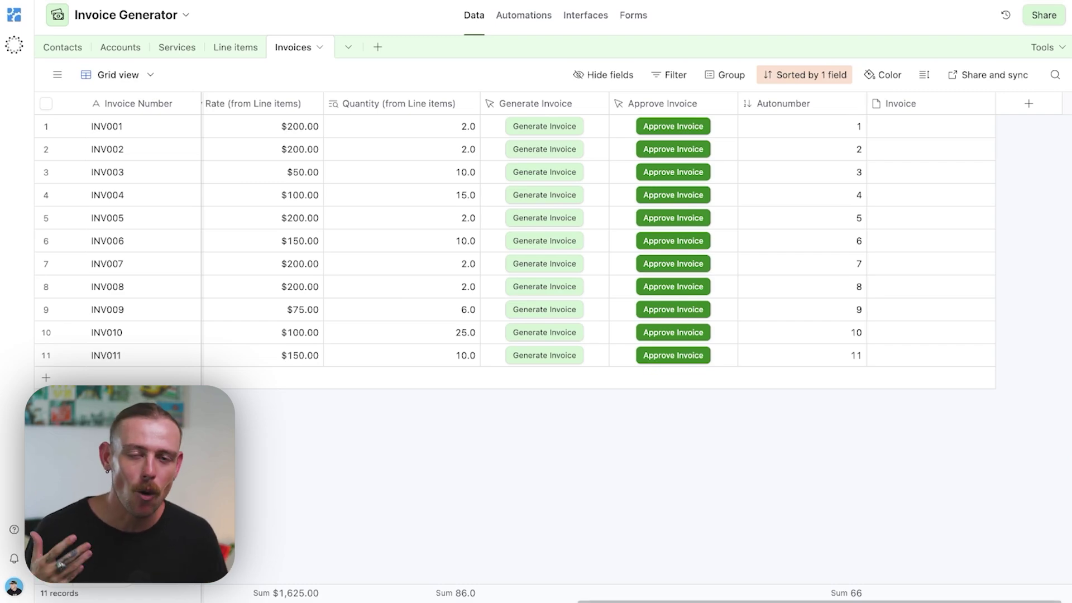
pyautogui.hscroll(-6, 637, 235)
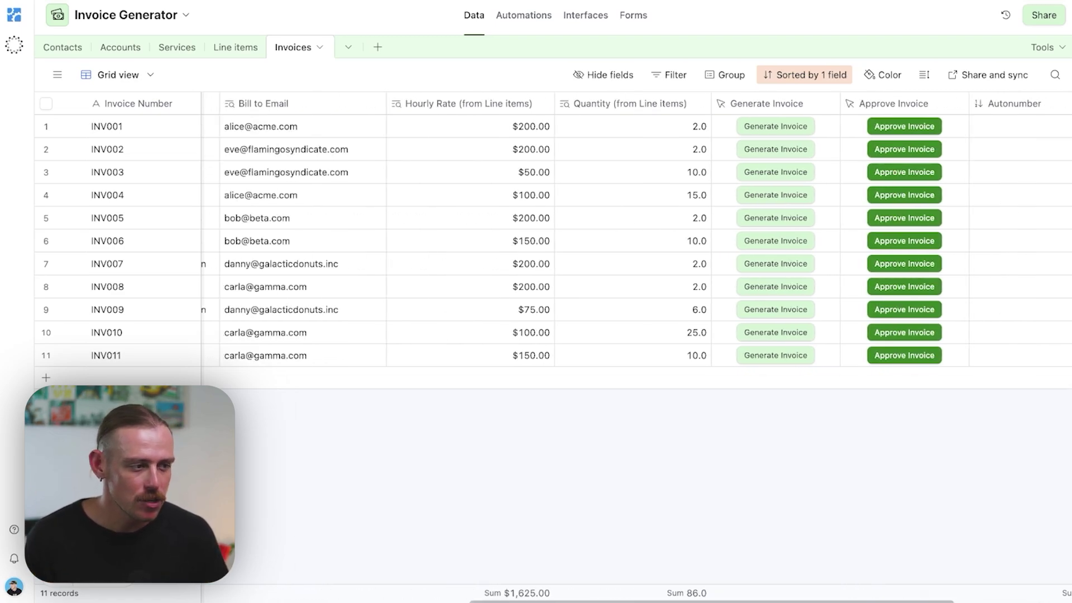
pyautogui.hscroll(-8, 756, 366)
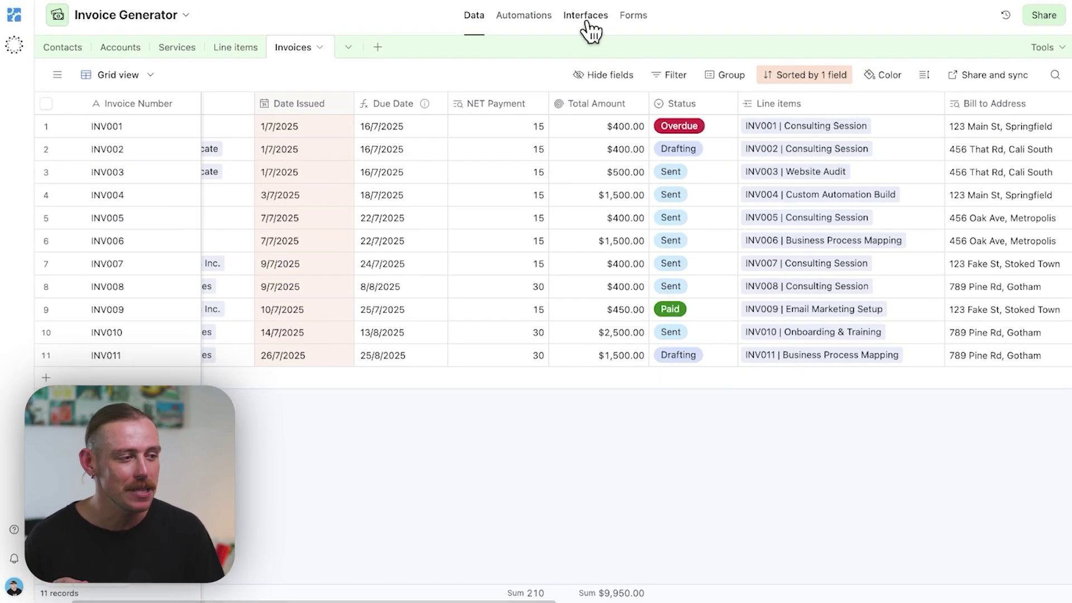
# Step: Switch to the Interfaces section of the Invoice Generator base
pyautogui.click(586, 20)
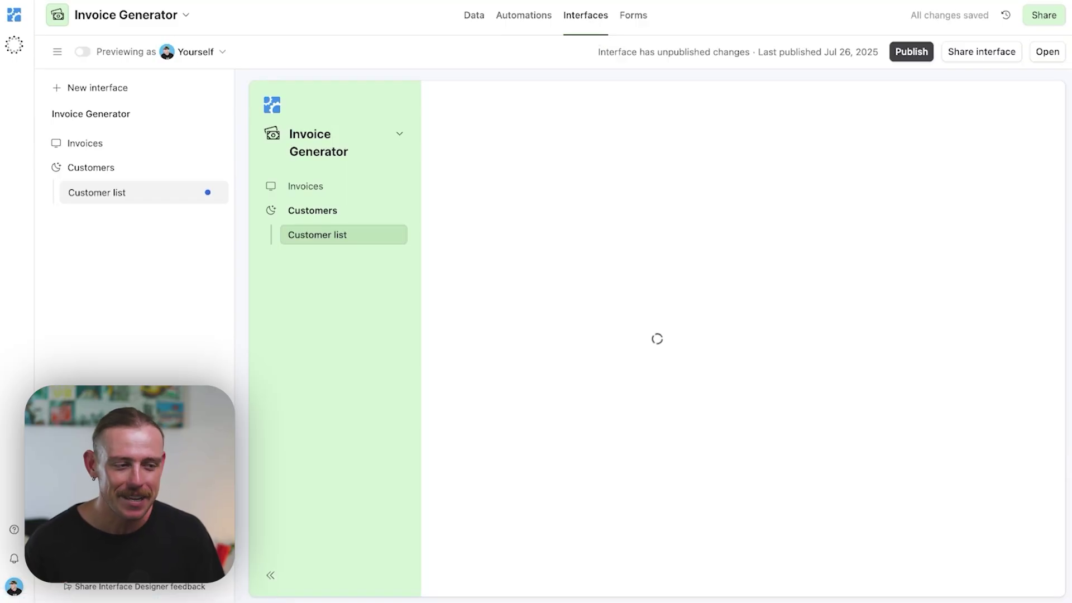